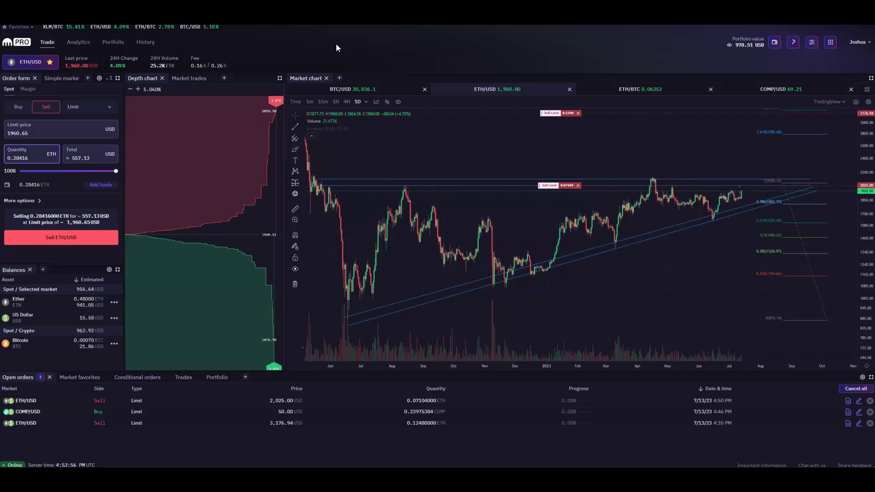
- Look at a US Dollar deposit from the wallet menu, then leave it
left_click(774, 42)
left_click(750, 121)
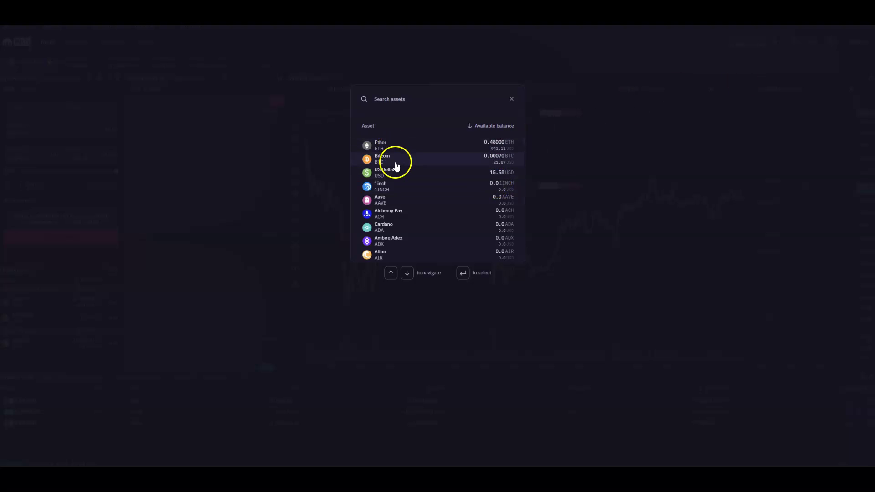
left_click(408, 177)
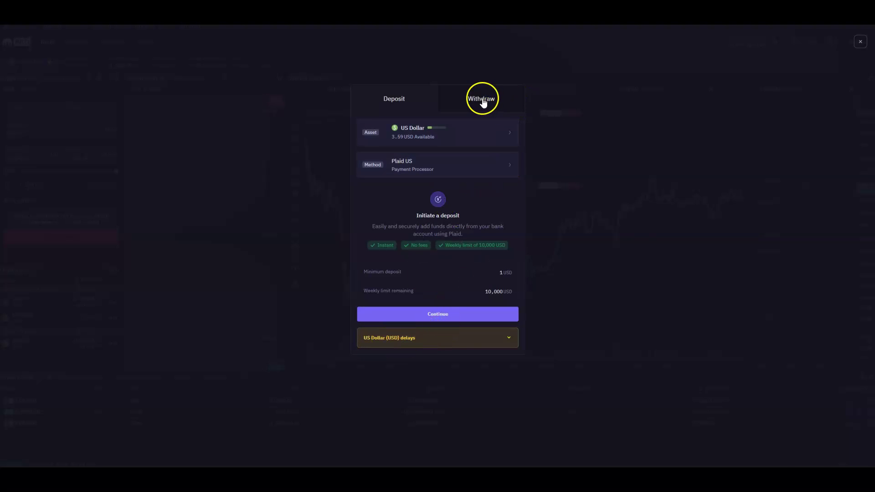
left_click(771, 50)
- Choose a Tether USD (usdt) deposit on the Ethereum network, then close it and return to trading
left_click(744, 121)
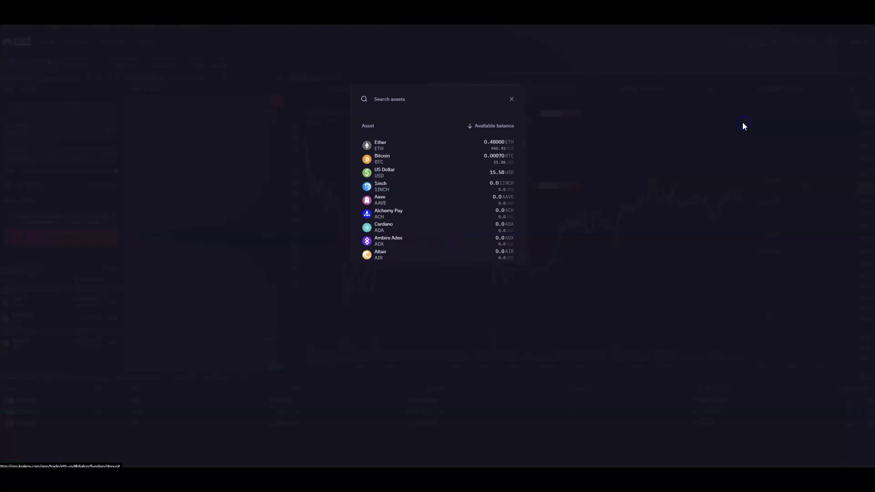
type("usdt")
left_click(396, 146)
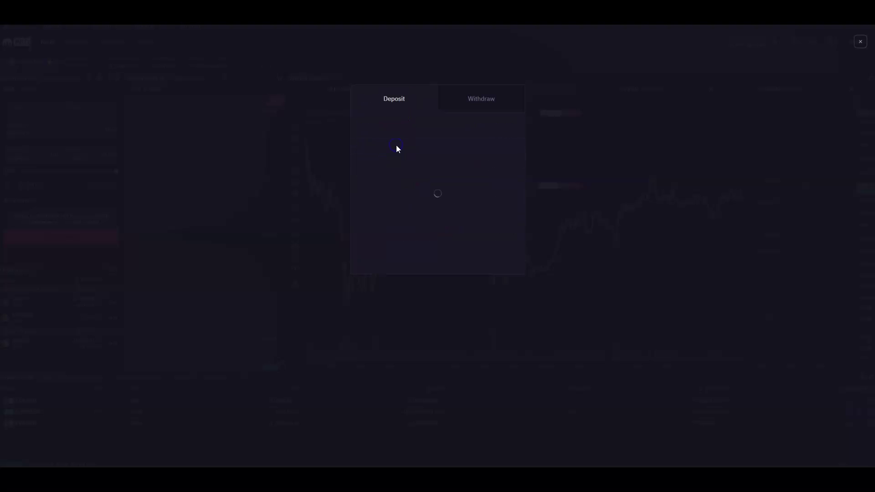
left_click(417, 166)
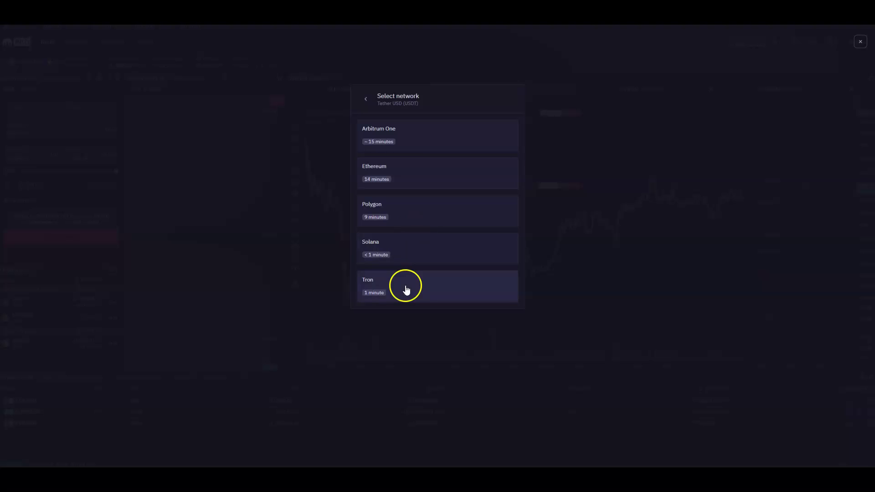
left_click(427, 172)
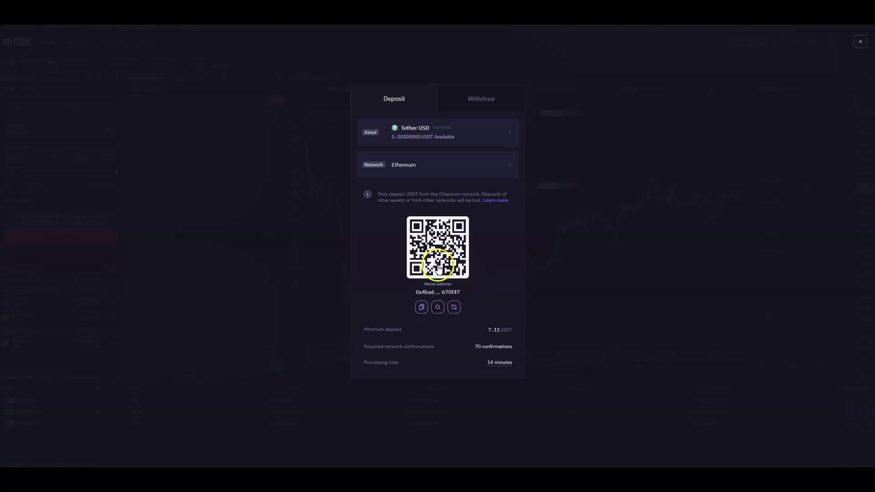
left_click(523, 227)
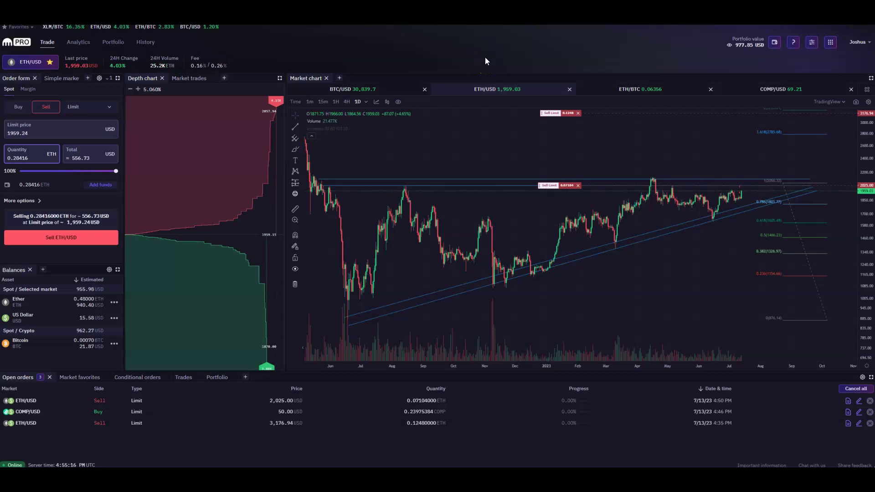
- Check the order-type list, then zoom the depth chart to 2.920% around the spread
left_click(91, 107)
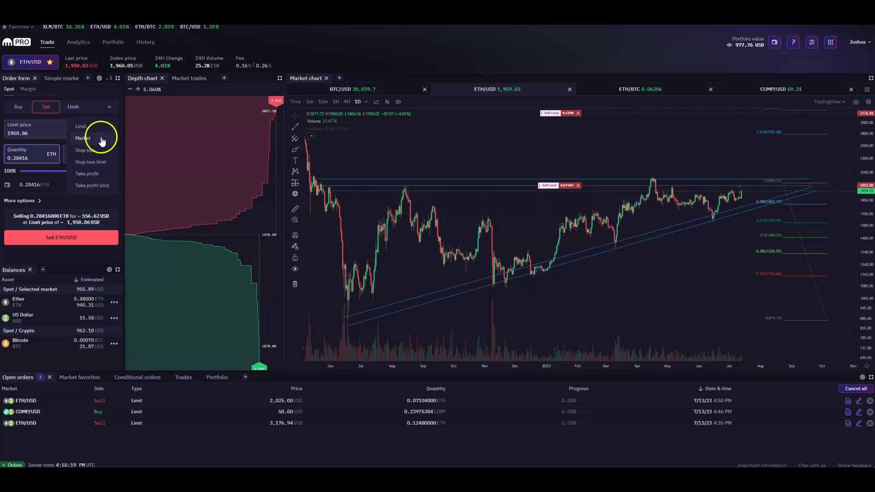
left_click(100, 135)
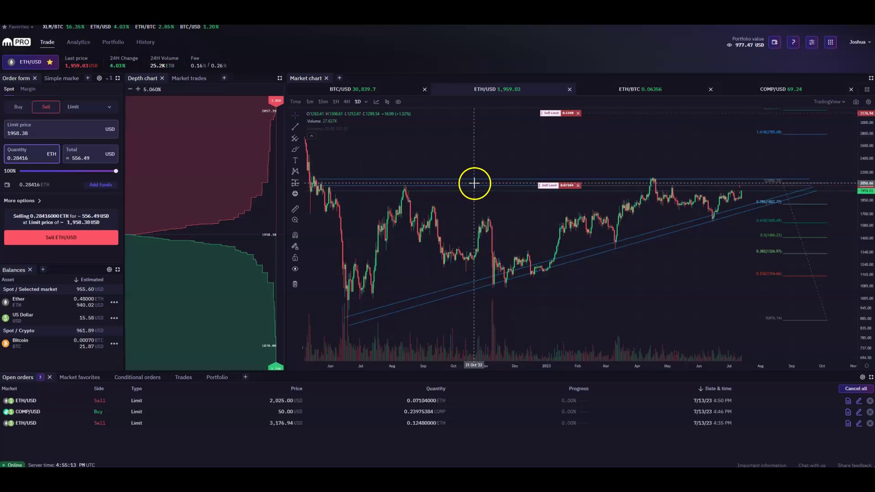
left_click(198, 256)
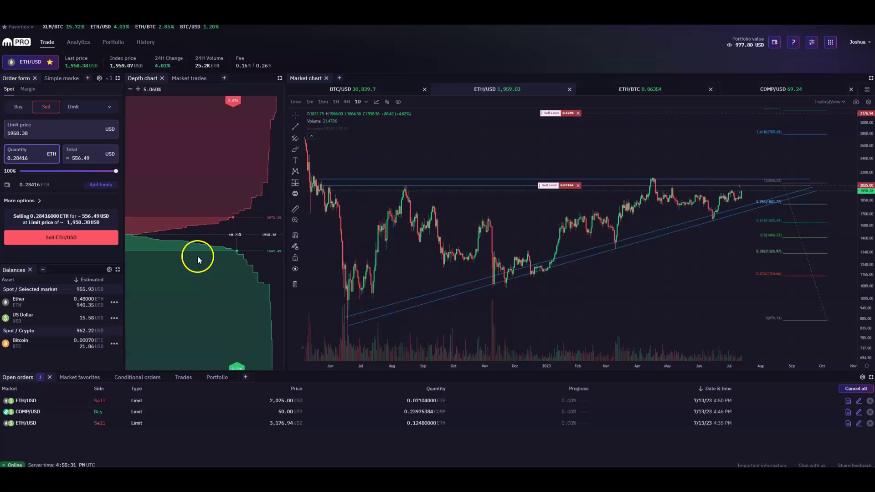
left_click(127, 86)
left_click(131, 89)
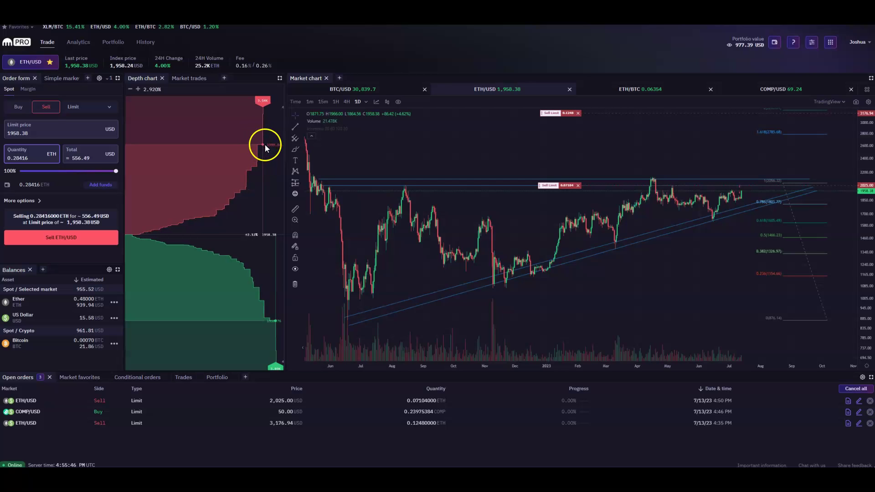
- Set the sell limit price to 1956.02 USD from the depth chart's ask side
left_click(269, 142)
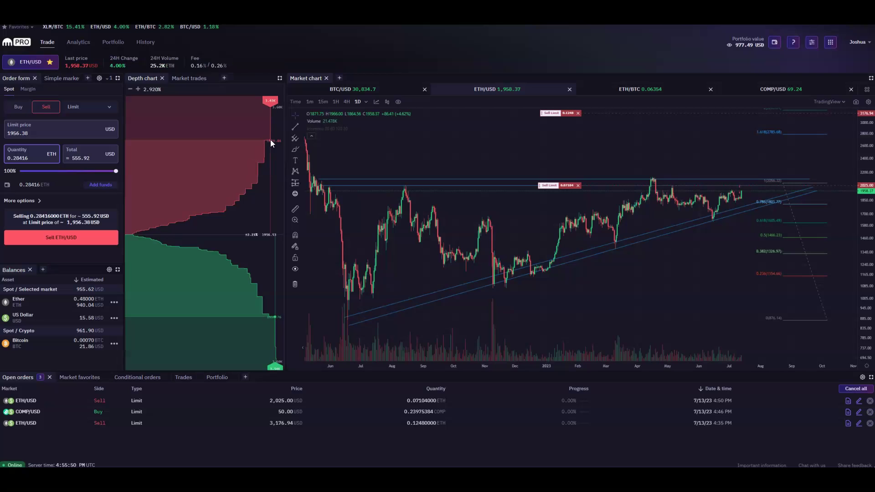
left_click(99, 109)
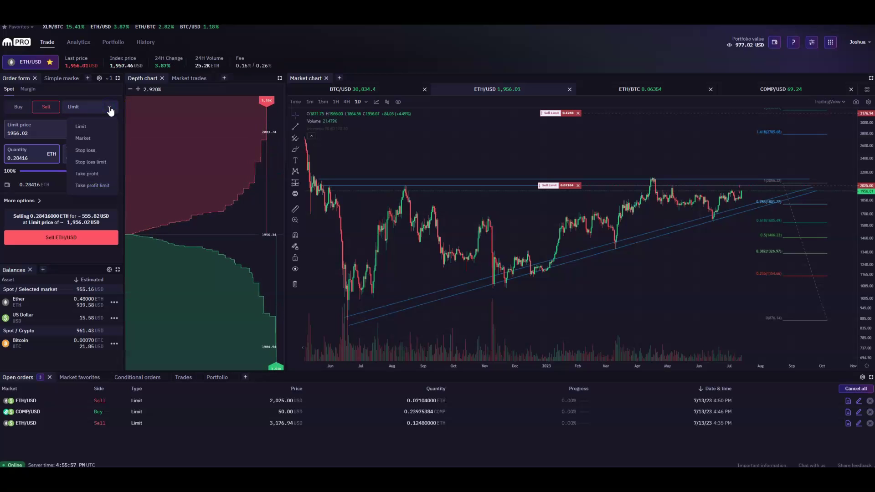
left_click(111, 110)
- Glance at the Simple market order panel, return to Order form, and group the order book by 5.0
left_click(60, 79)
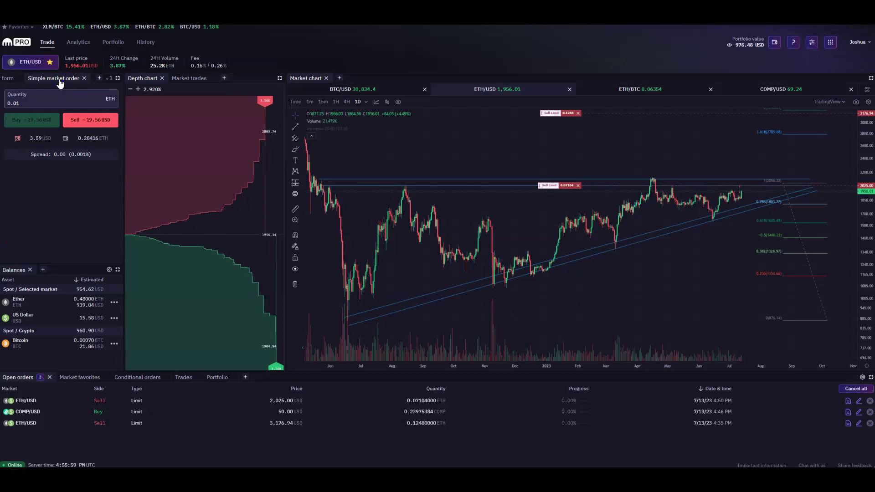
left_click(18, 79)
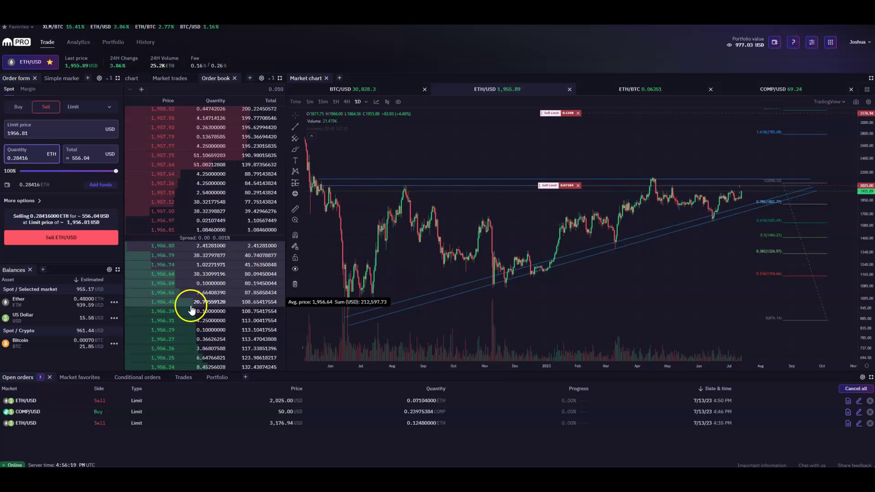
left_click(276, 89)
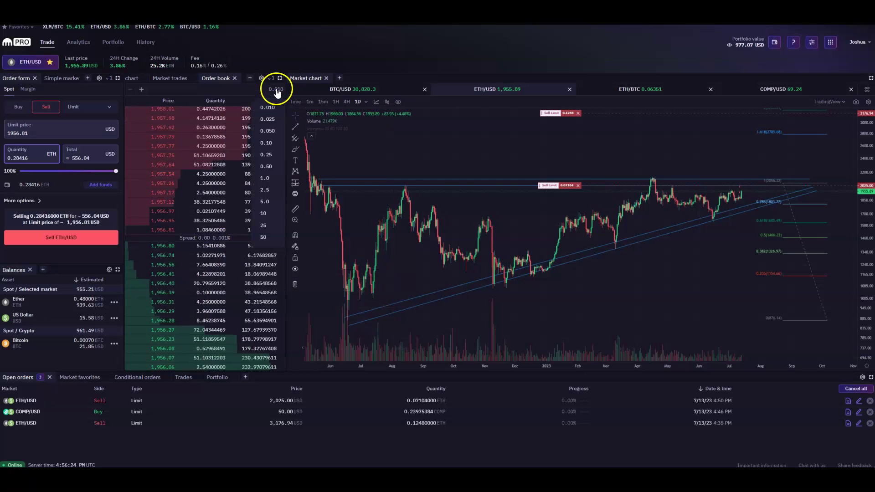
left_click(265, 201)
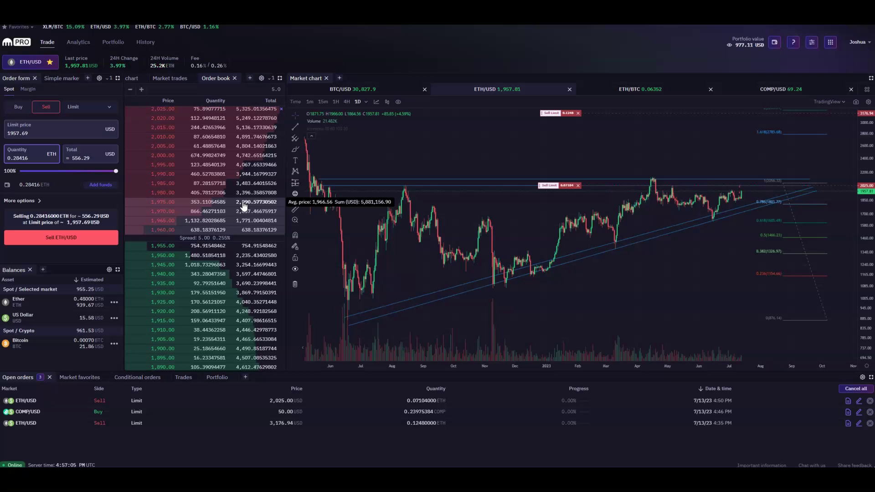
- Cancel the 2,025 ETH/USD sell limit order and confirm
left_click(246, 200)
left_click(255, 229)
left_click(258, 162)
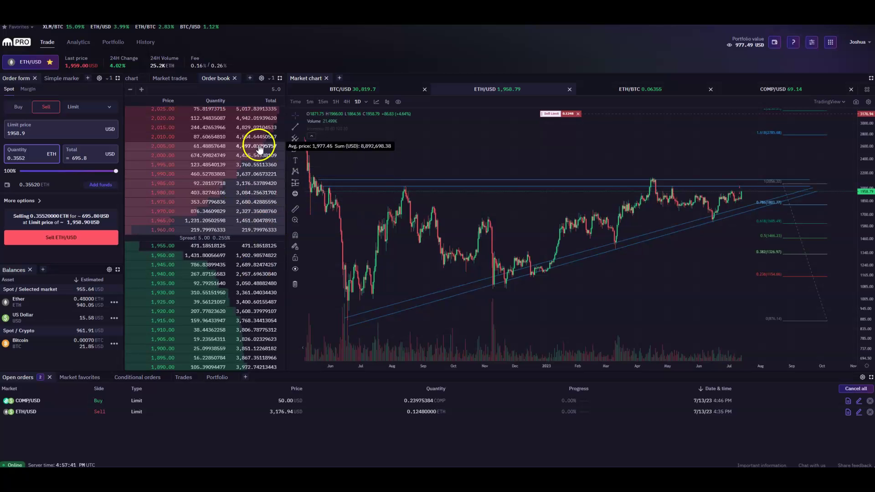
- Enter a 1995 limit price and slide the sell quantity down to 0.01 ETH
left_click_drag(28, 133, 19, 133)
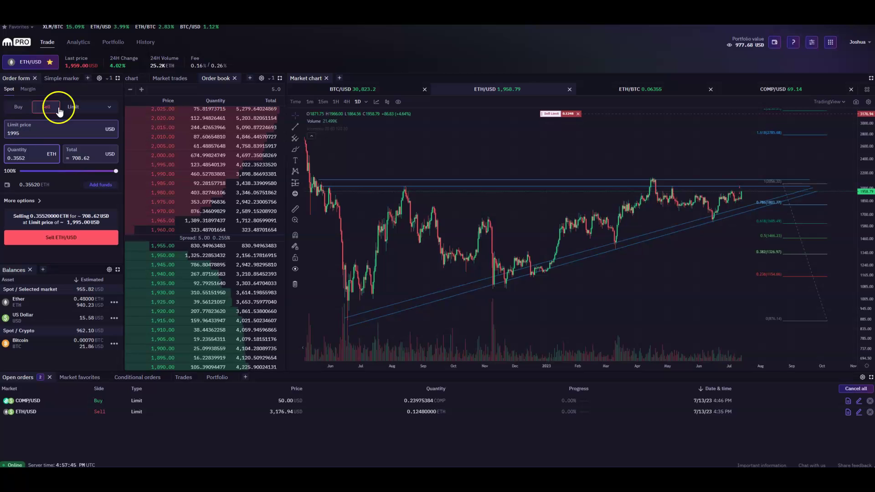
left_click(14, 153)
left_click(55, 170)
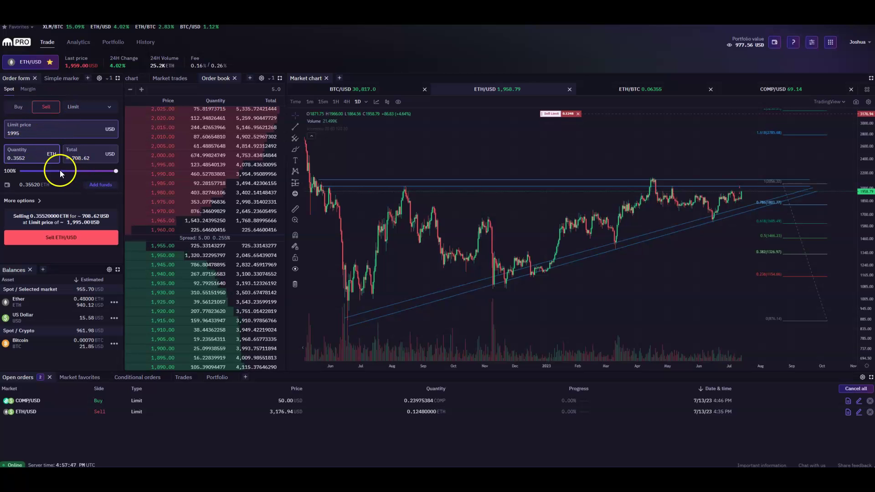
left_click_drag(55, 171, 38, 171)
left_click(109, 237)
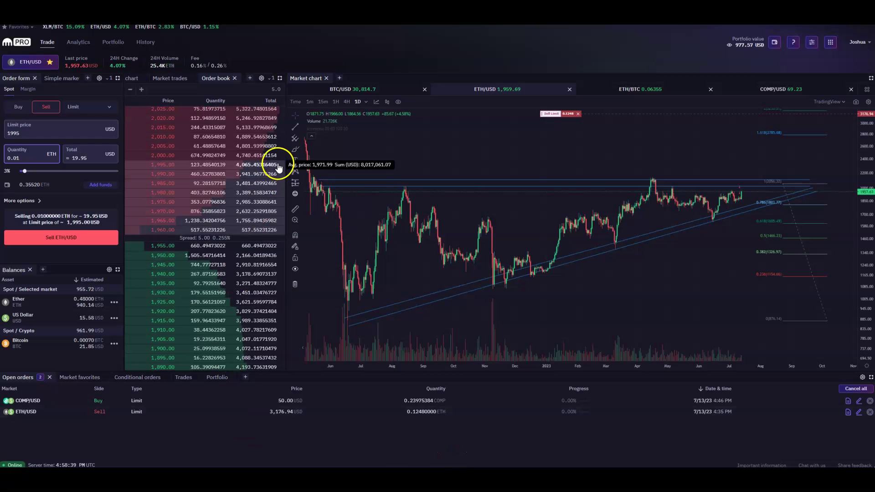
left_click(214, 65)
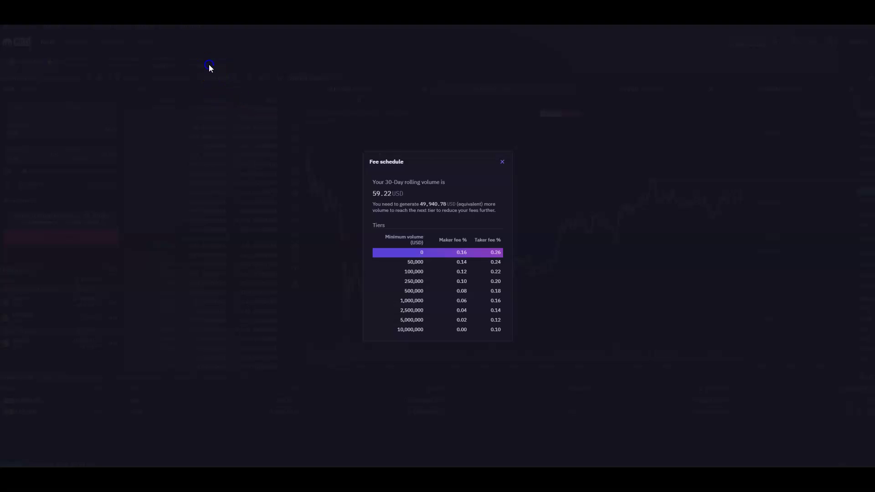
left_click(209, 65)
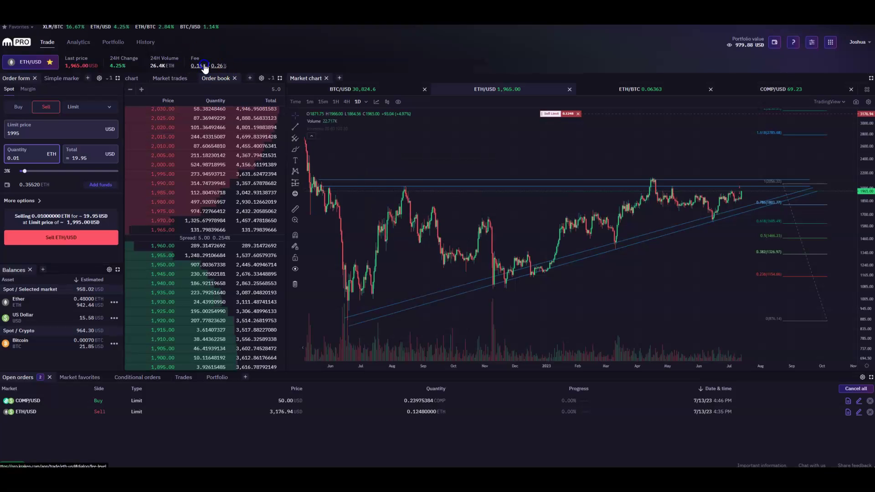
left_click(200, 65)
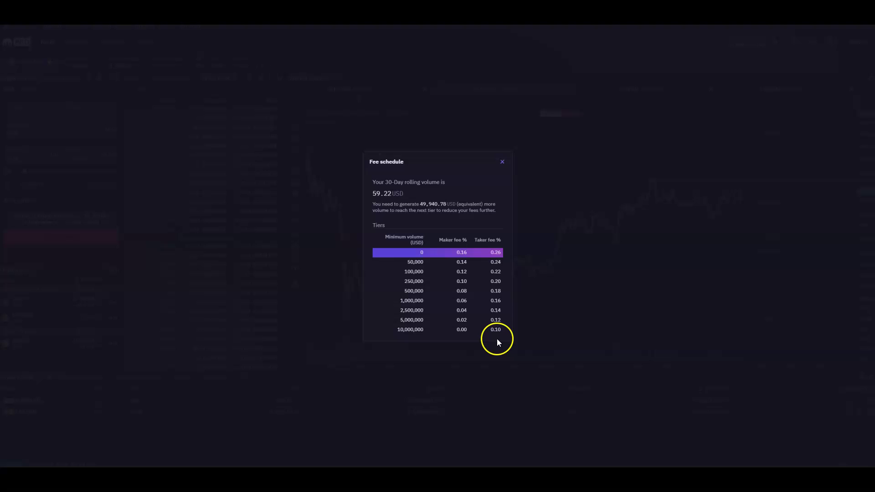
left_click(529, 246)
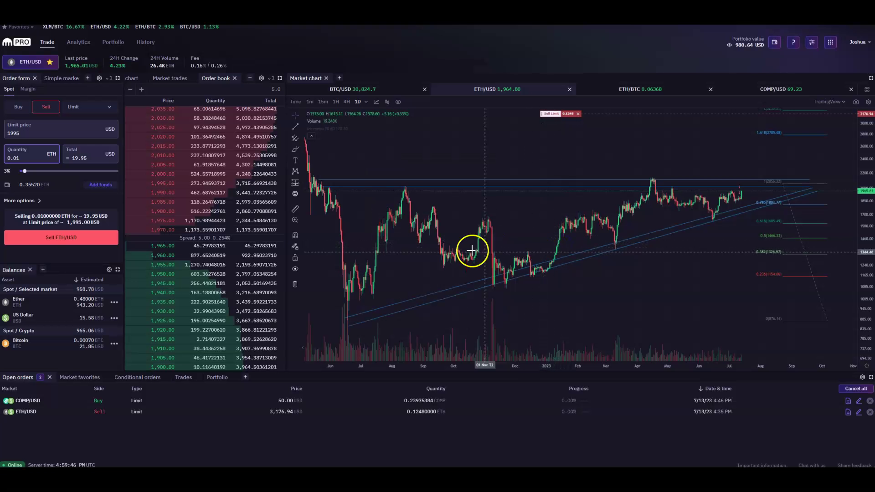
- Reveal the extra order options and turn on Post only for the sell limit
left_click(38, 201)
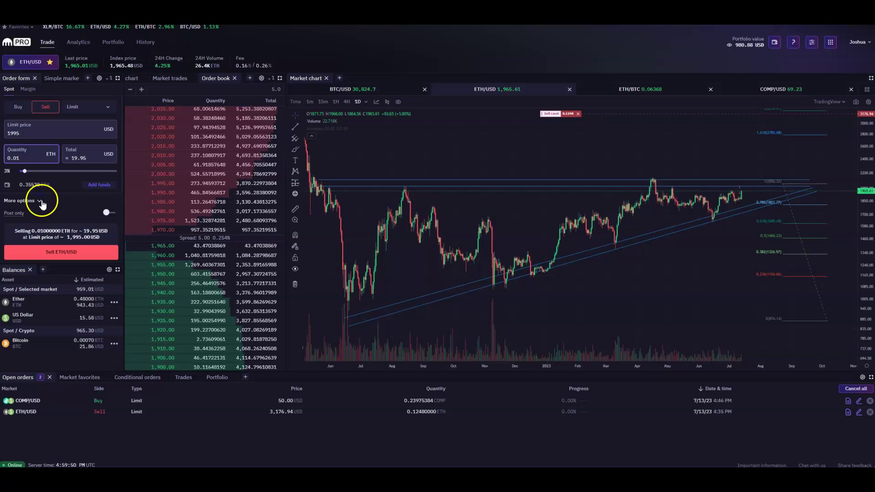
left_click(50, 203)
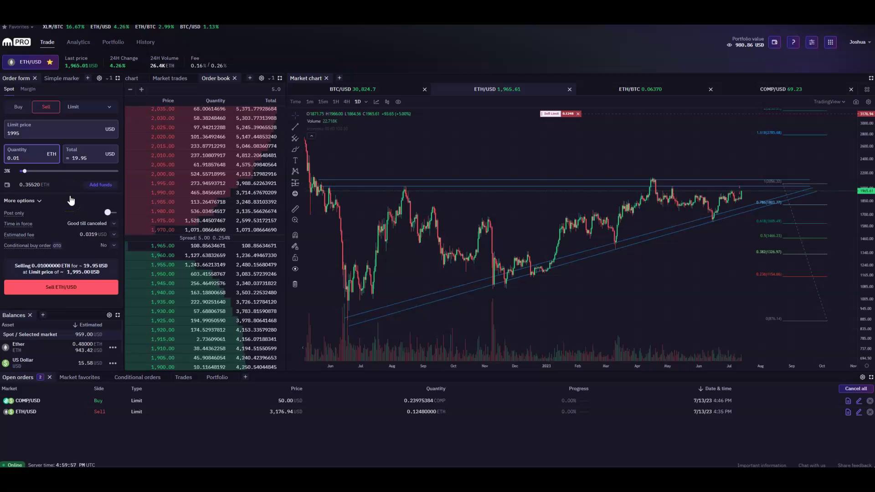
mouse_move(21, 212)
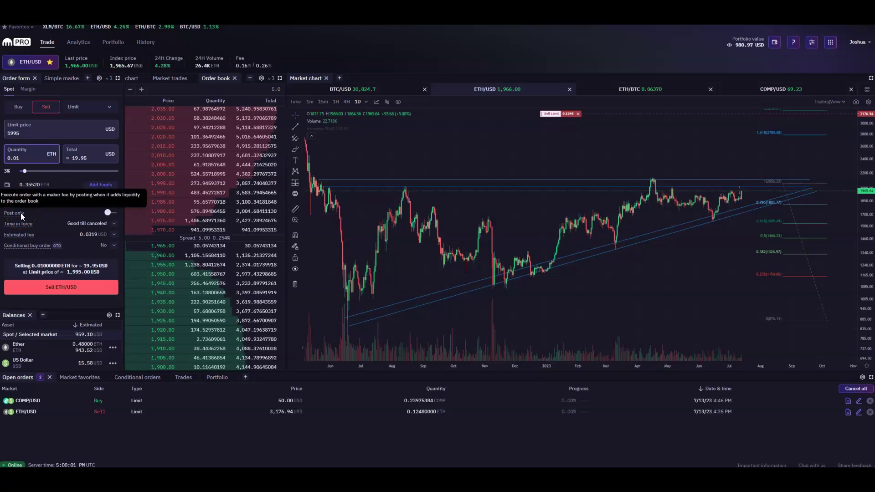
left_click(106, 213)
mouse_move(13, 216)
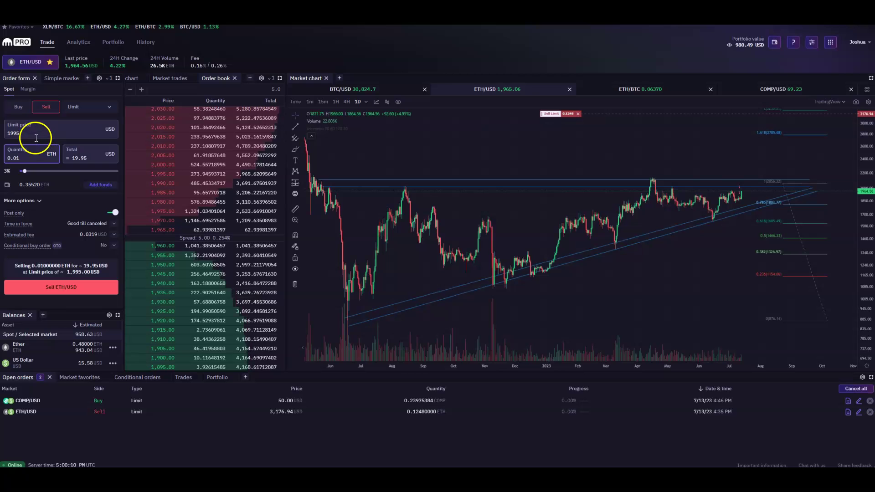
- Change the limit price to 1960 and submit the post-only sell, which gets cancelled
double_click(14, 133)
type("1960")
left_click(92, 335)
left_click(71, 287)
left_click_drag(793, 453, 813, 451)
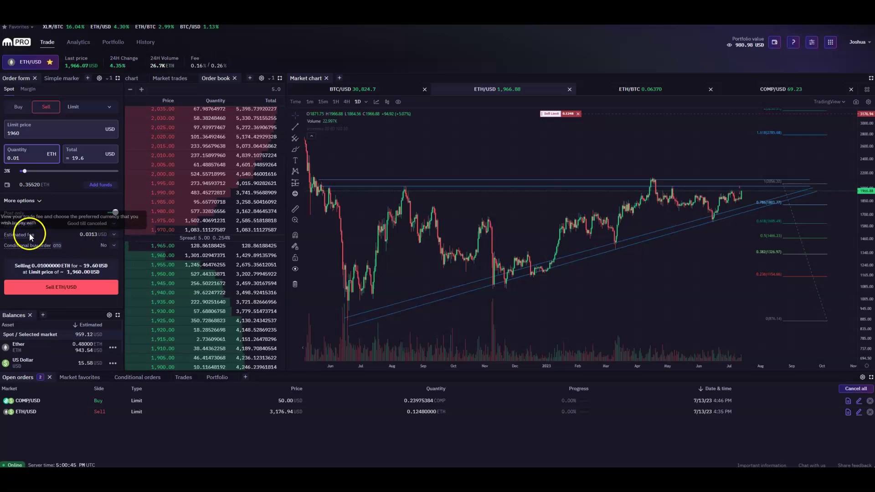
- Inspect the Time in force and Conditional buy order choices without changing them
left_click(114, 225)
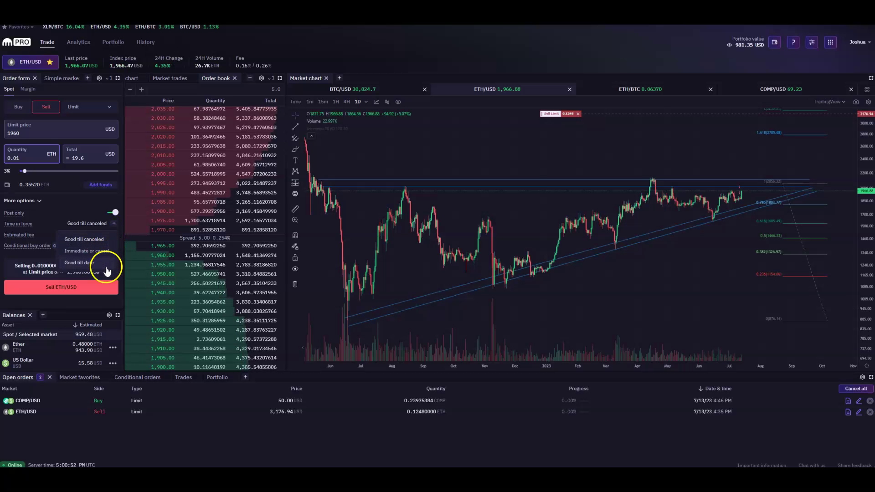
left_click(114, 246)
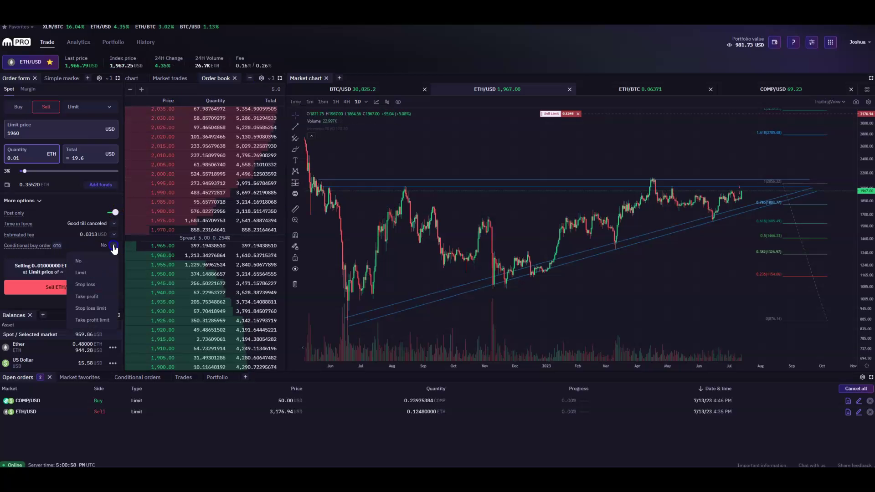
left_click(103, 335)
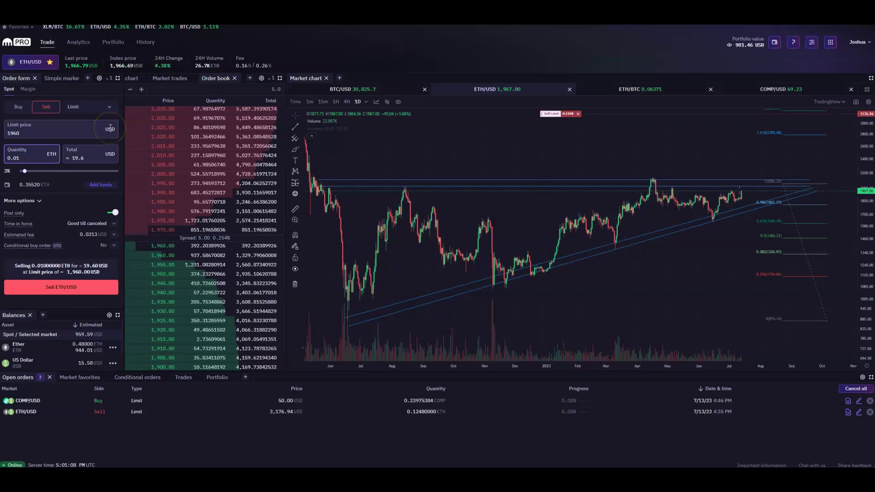
- Switch the order type to Stop loss, keeping the form on spot trading
left_click(102, 108)
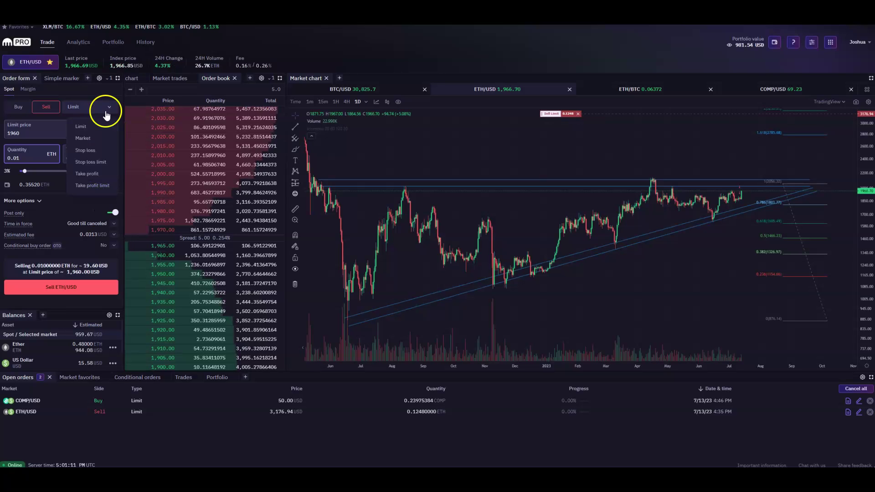
left_click(103, 152)
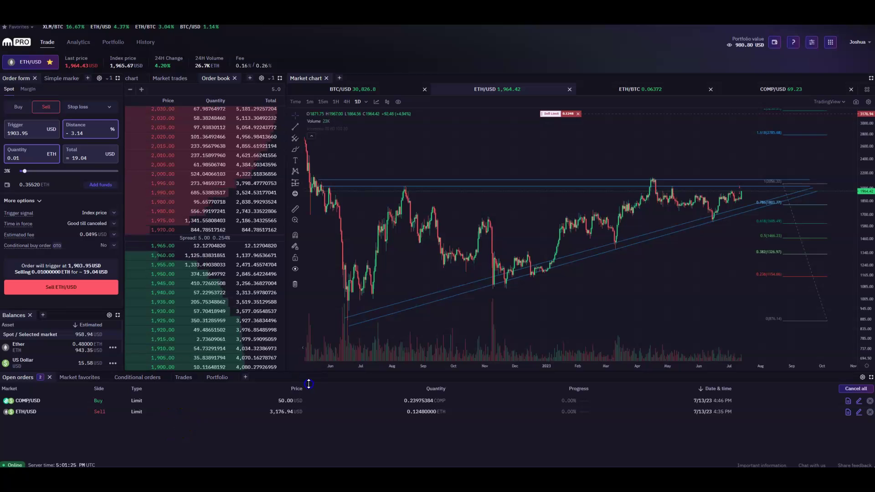
left_click(91, 111)
left_click(92, 111)
left_click(29, 89)
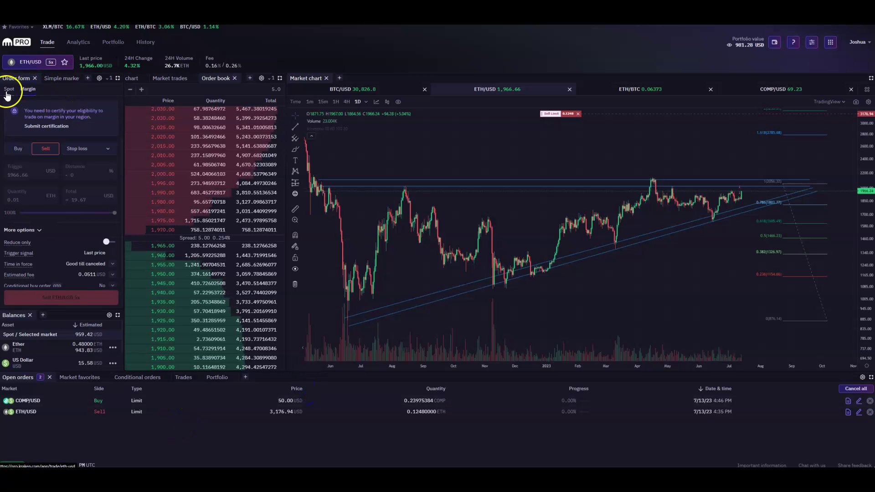
left_click(9, 91)
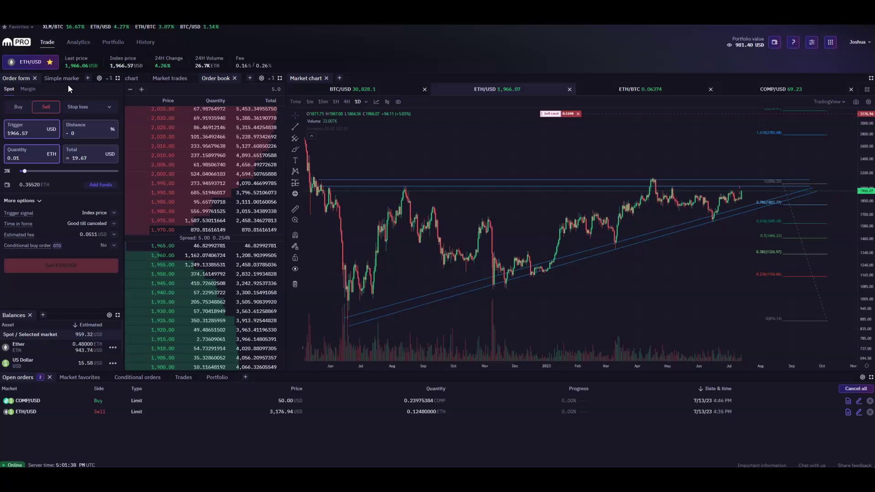
- Set the stop-loss trigger price to 1615
left_click(50, 135)
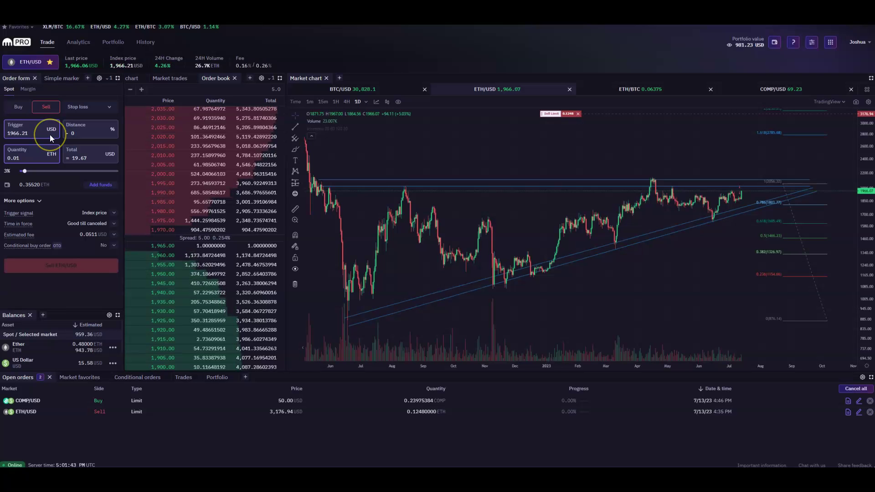
left_click_drag(50, 135, 5, 137)
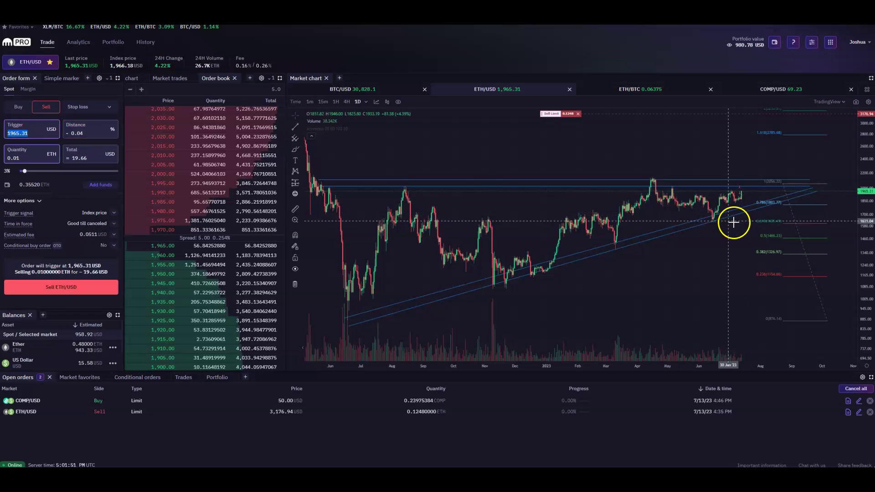
type("1615")
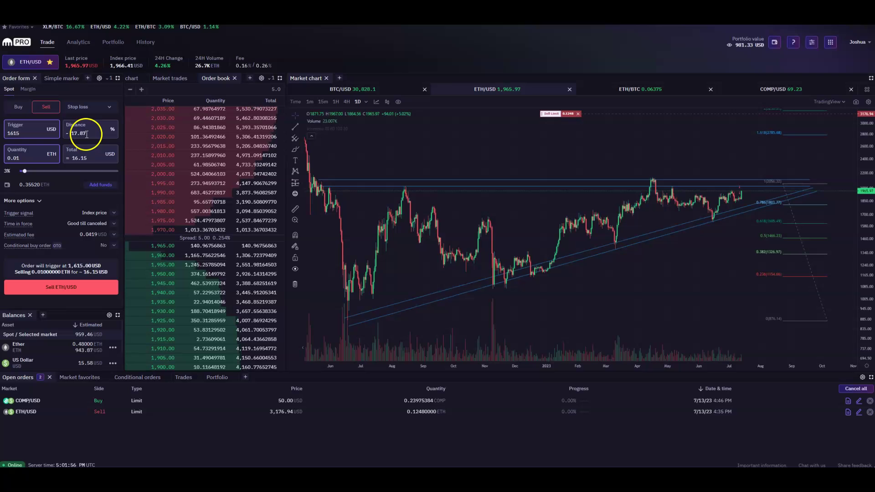
left_click(89, 133)
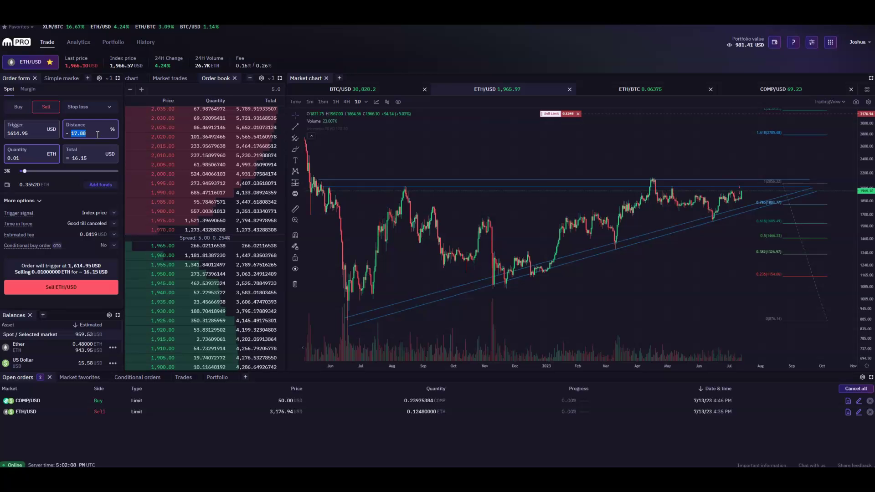
left_click(115, 154)
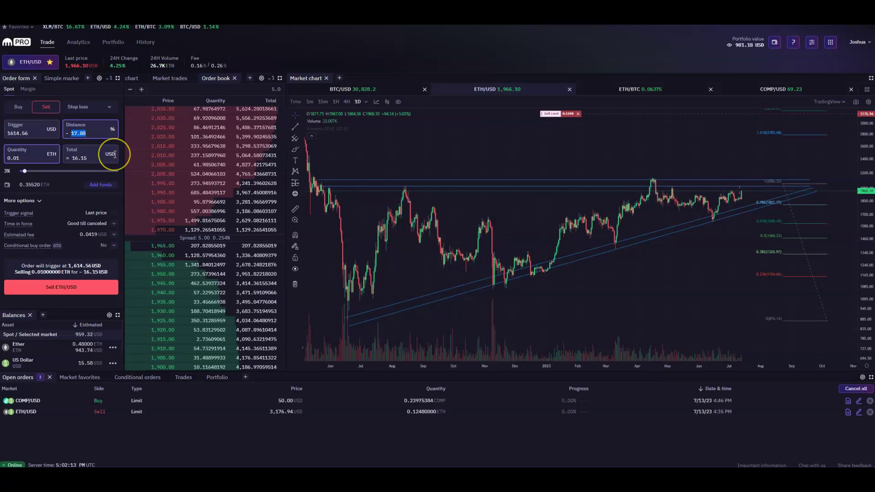
- Enter a 500 USD total and submit the sell stop-loss order
left_click(27, 173)
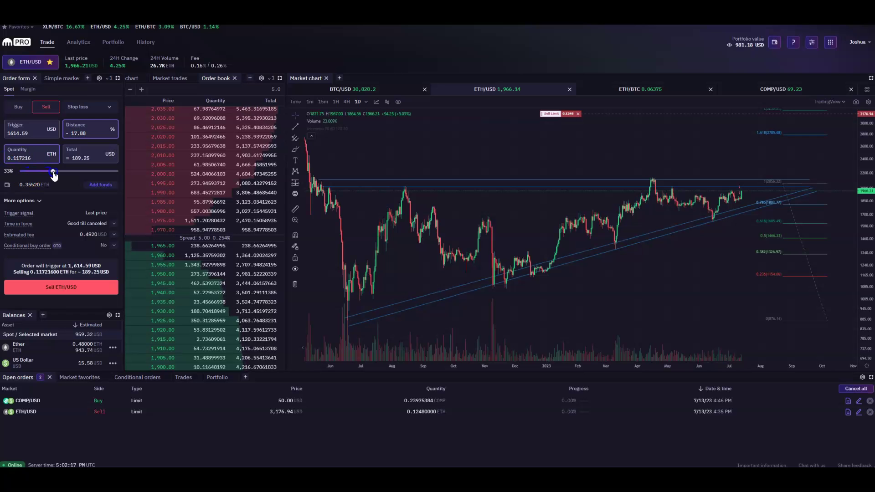
left_click(81, 159)
type("500")
left_click(37, 133)
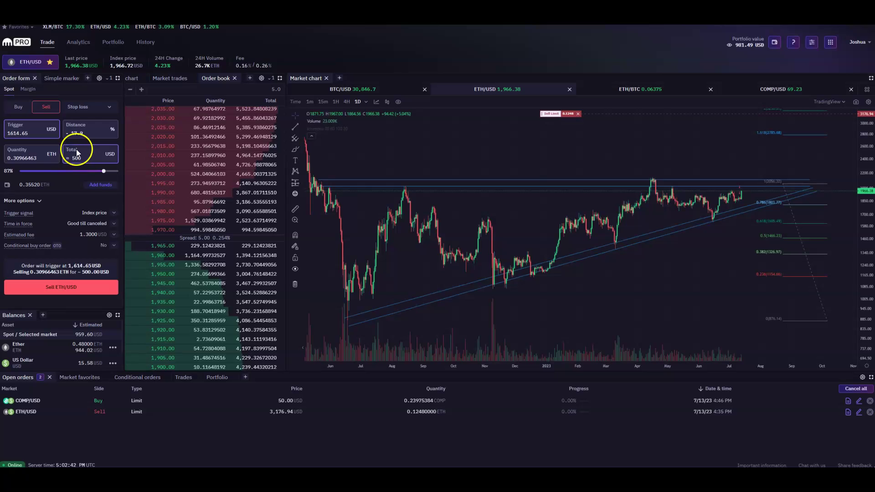
left_click(69, 287)
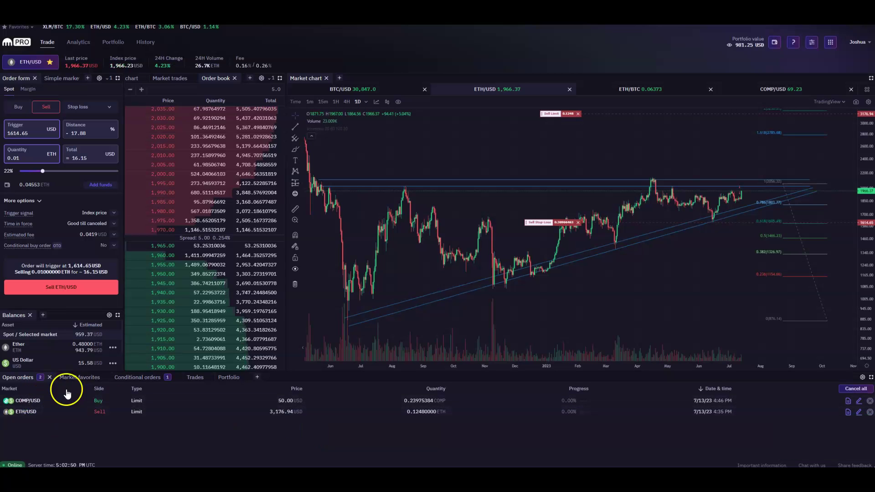
- Place Conditional orders beside Open orders and return the trigger signal to last price
left_click(144, 379)
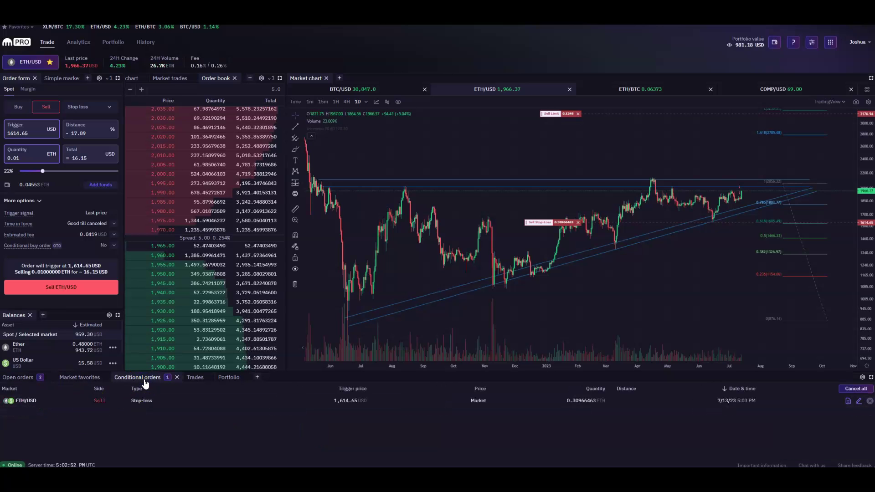
left_click_drag(145, 382, 70, 381)
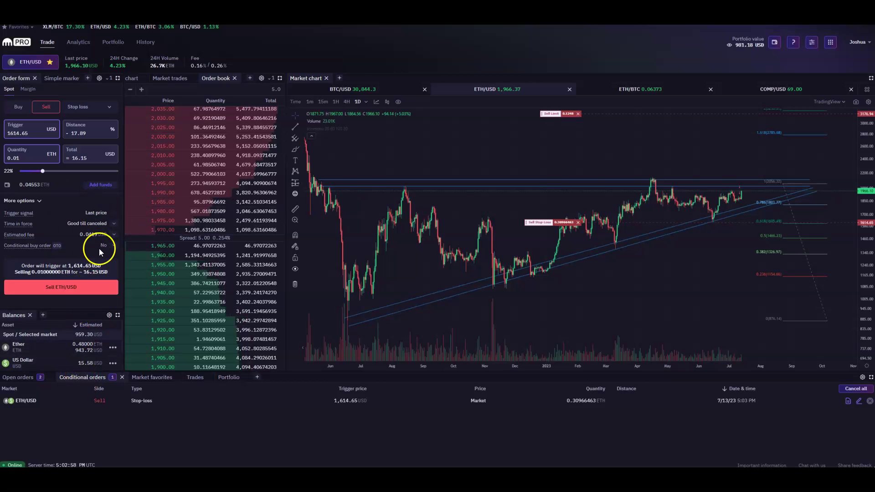
left_click(51, 209)
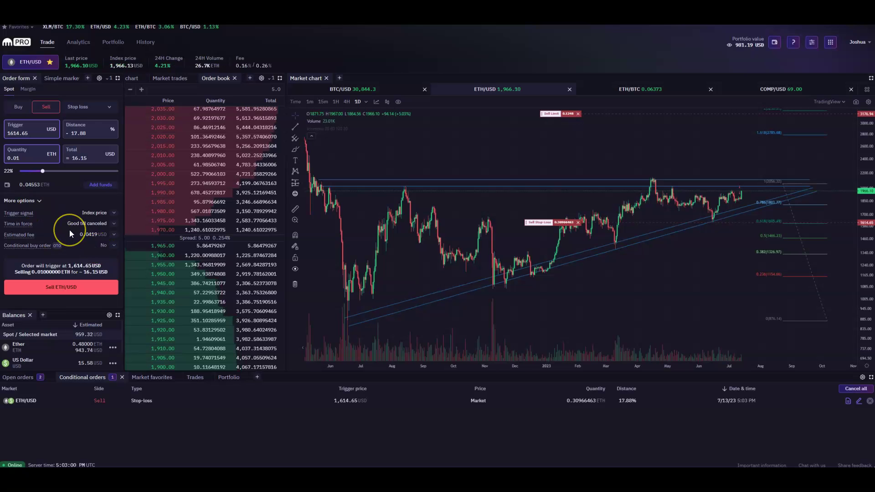
left_click(98, 209)
left_click(72, 224)
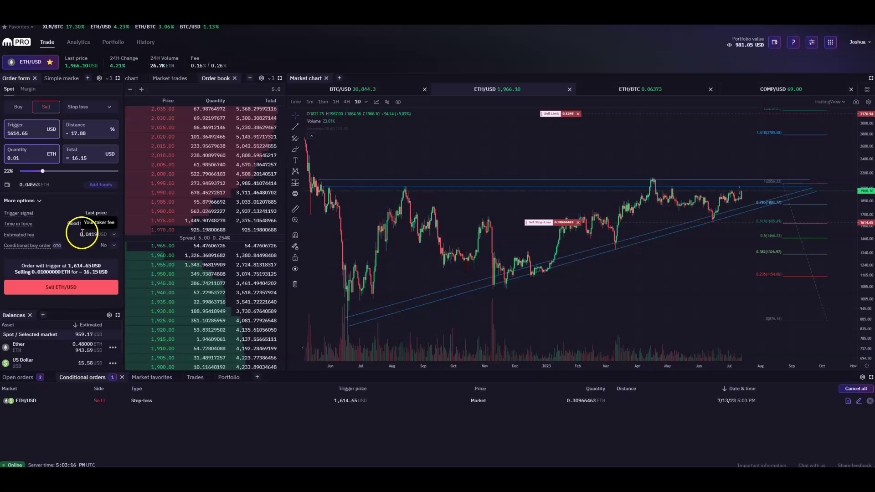
left_click(553, 229)
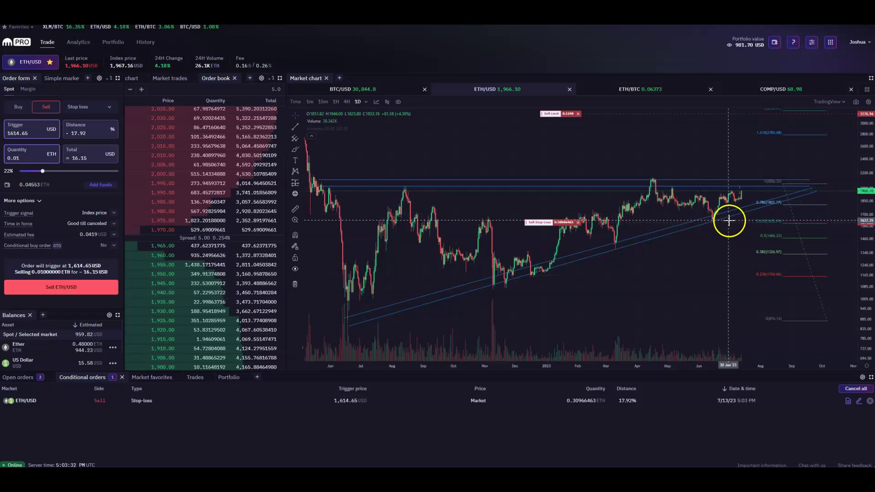
left_click(106, 113)
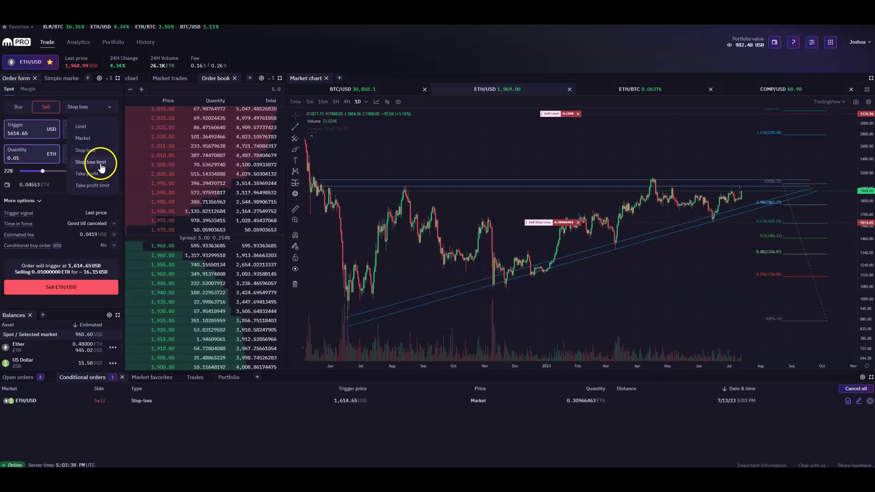
- Switch to a Stop loss limit order on last price, selling about 46% of holdings
left_click(101, 165)
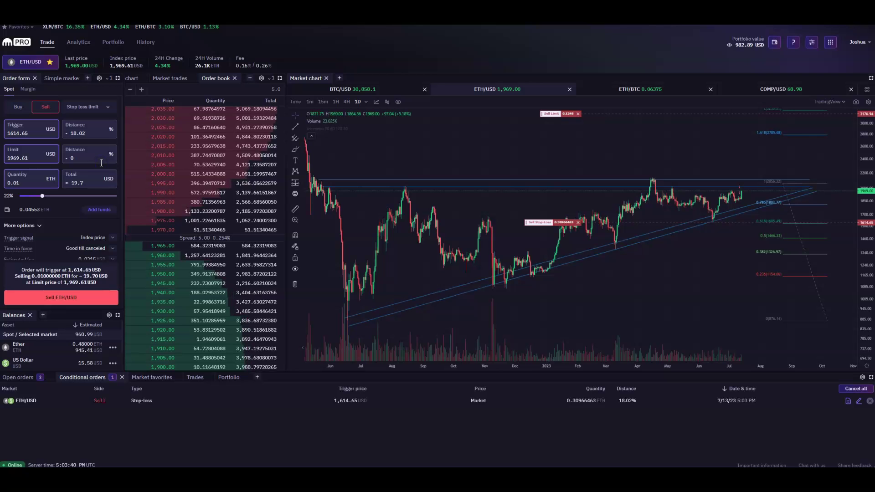
left_click(104, 241)
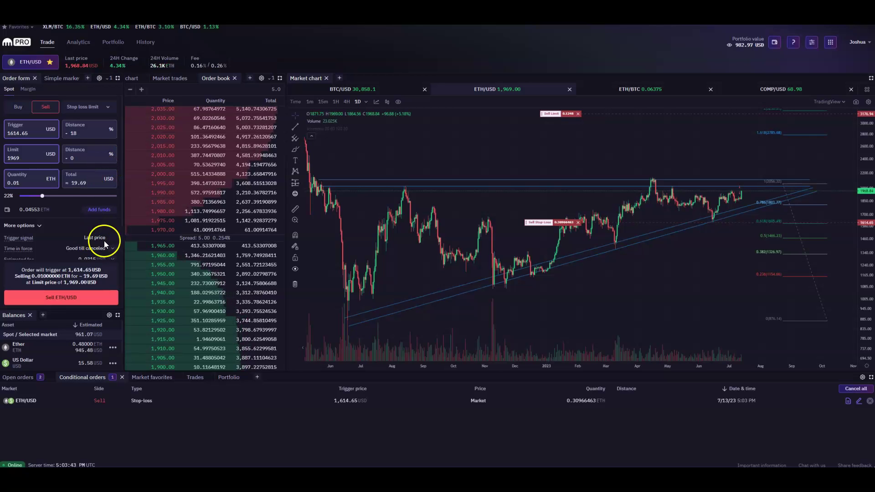
left_click(40, 226)
left_click_drag(42, 196, 64, 196)
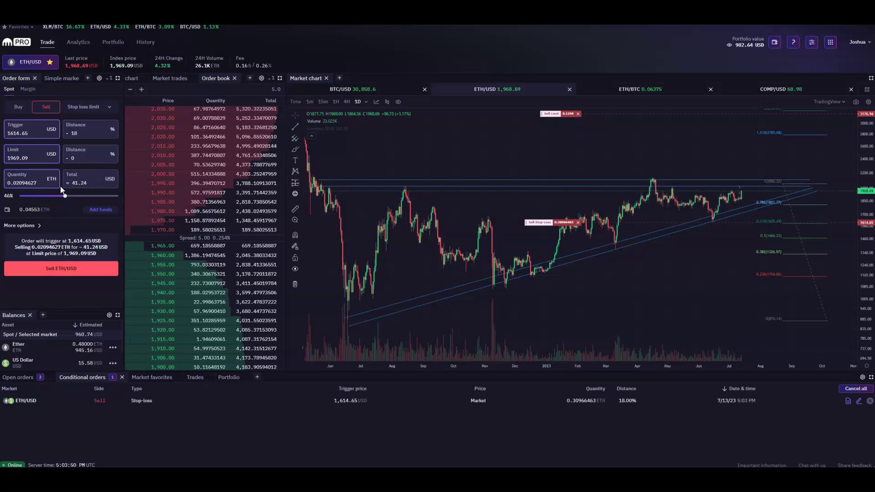
- Set the limit price to 1655 and submit the stop-loss-limit sell
double_click(15, 133)
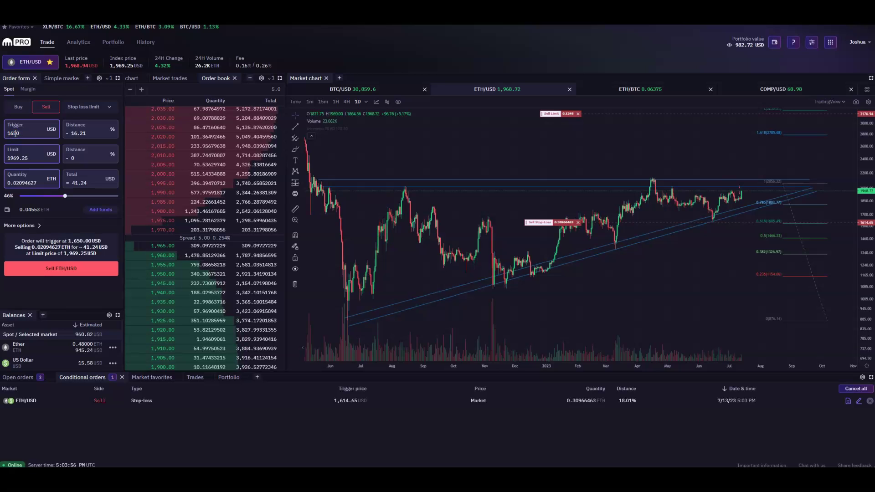
left_click(20, 160)
key("Delete")
key("Delete")
key("Delete")
key("BackSpace")
key("BackSpace")
key("BackSpace")
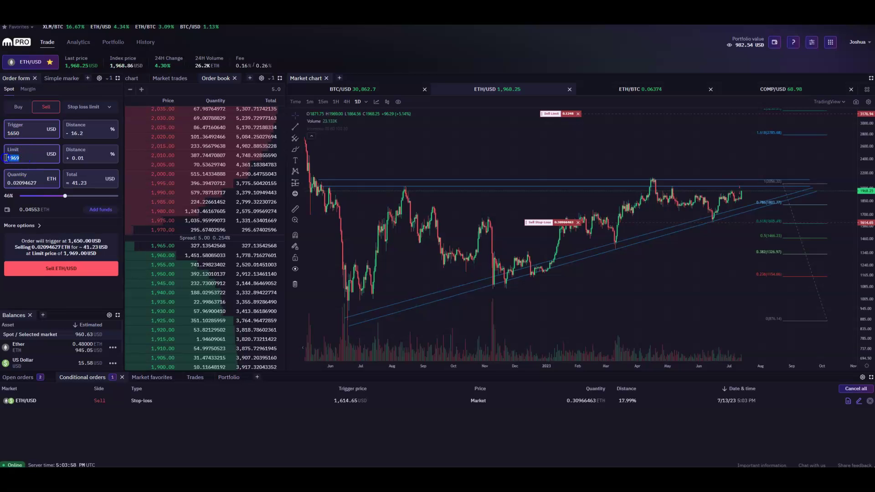
type("6")
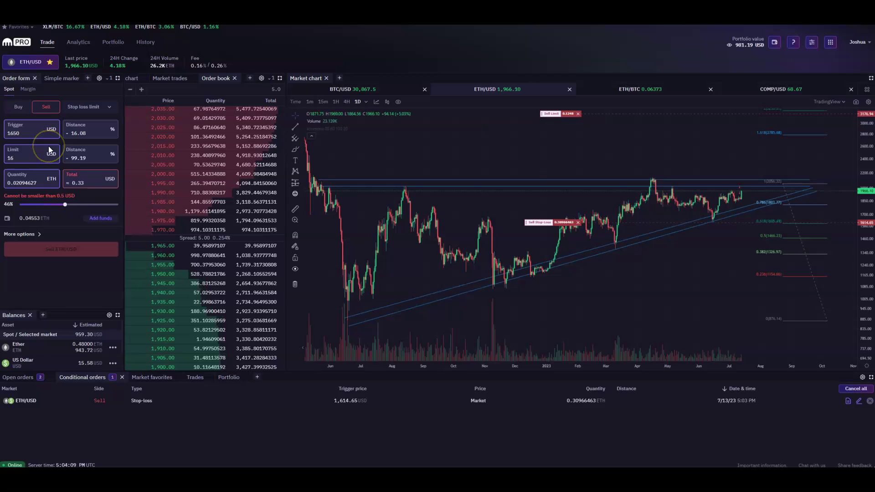
type("55")
key("Return")
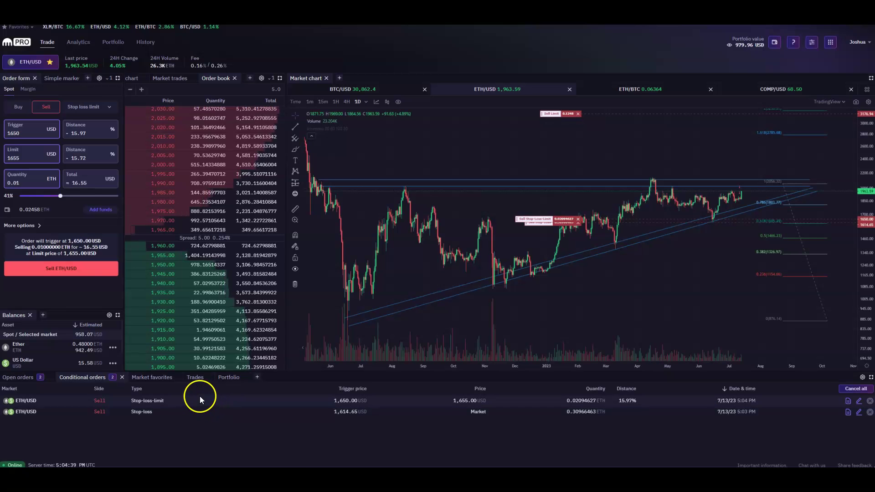
- Switch the order type to Take profit limit
left_click(101, 109)
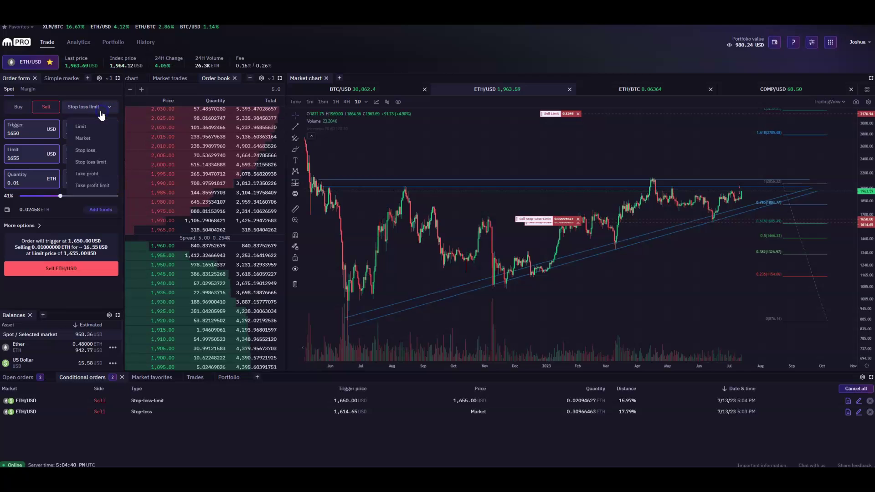
left_click(97, 185)
left_click(96, 107)
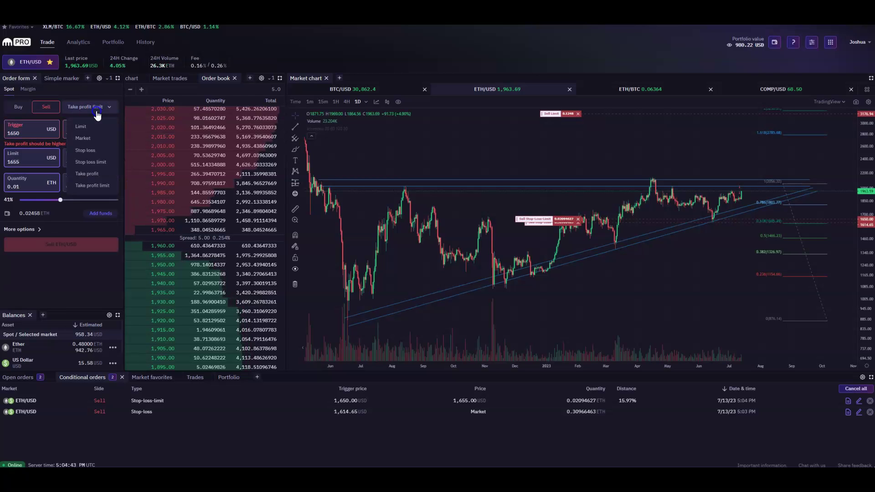
left_click(102, 186)
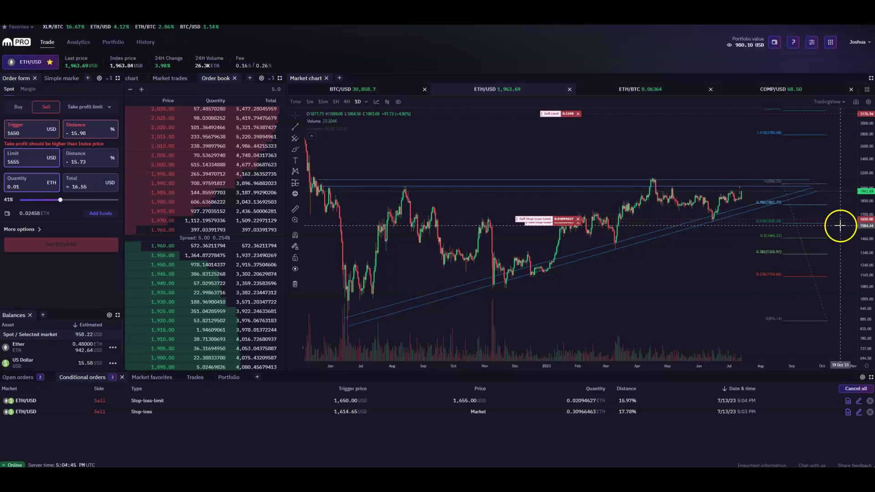
left_click_drag(837, 224, 831, 192)
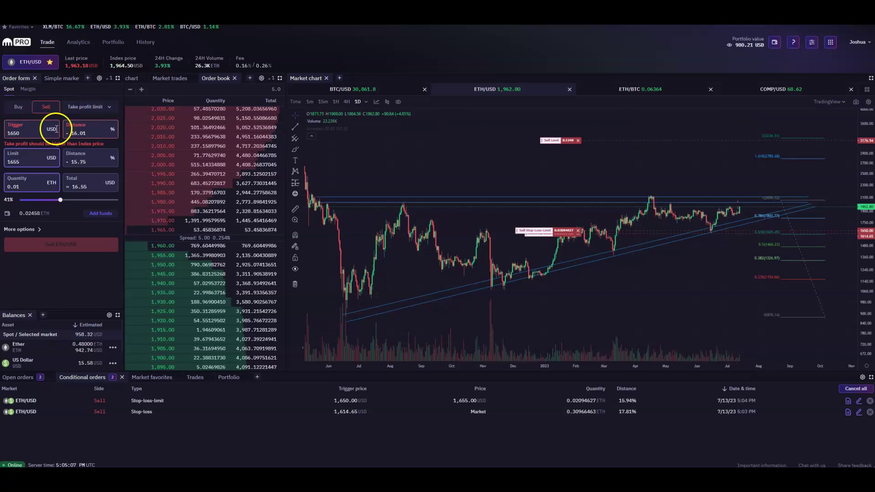
- Enter trigger 2785 and limit 3100, raising the sell quantity to about 44%
double_click(32, 134)
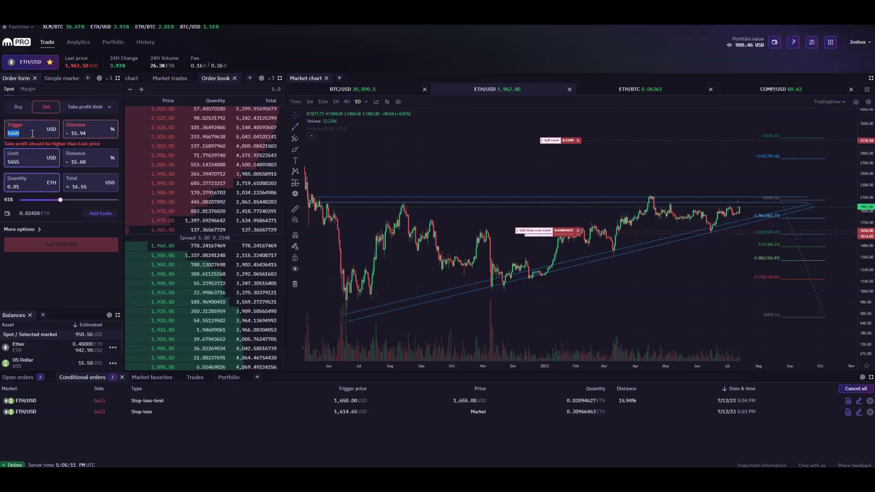
type("2785")
double_click(35, 158)
type("3100")
left_click(64, 196)
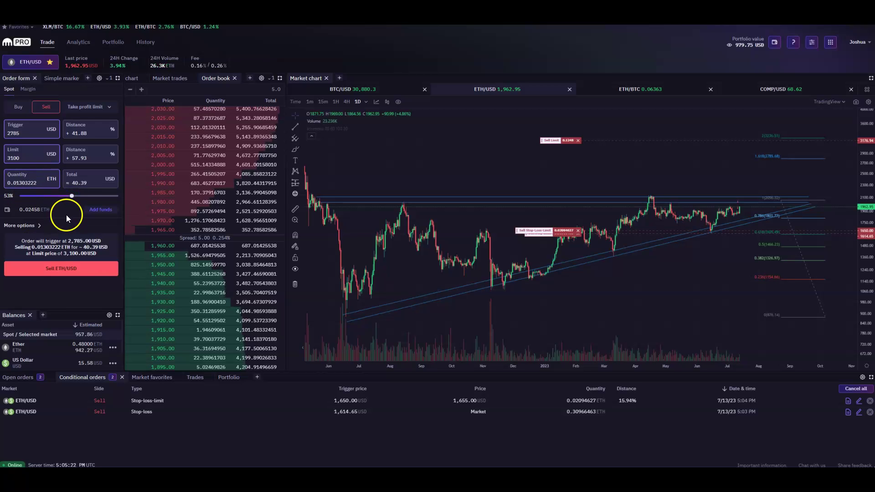
- Re-enter the 2785 trigger and submit the take-profit-limit sell
left_click(33, 129)
left_click(39, 159)
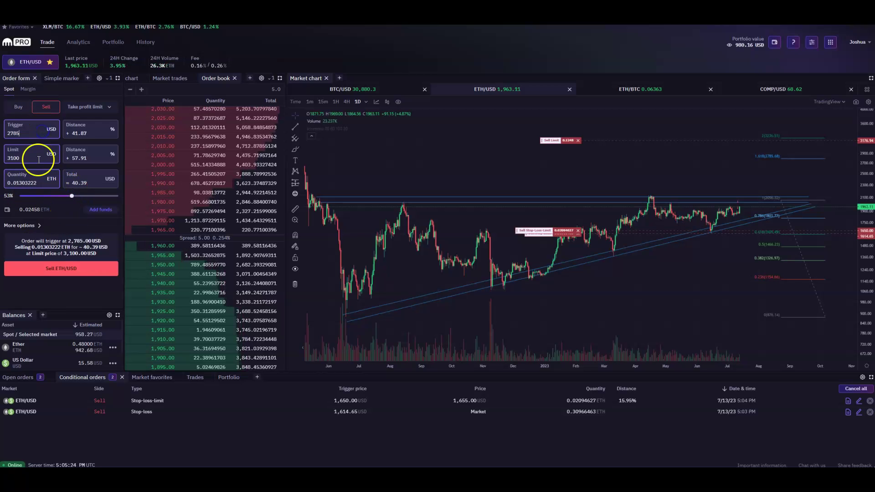
left_click(94, 134)
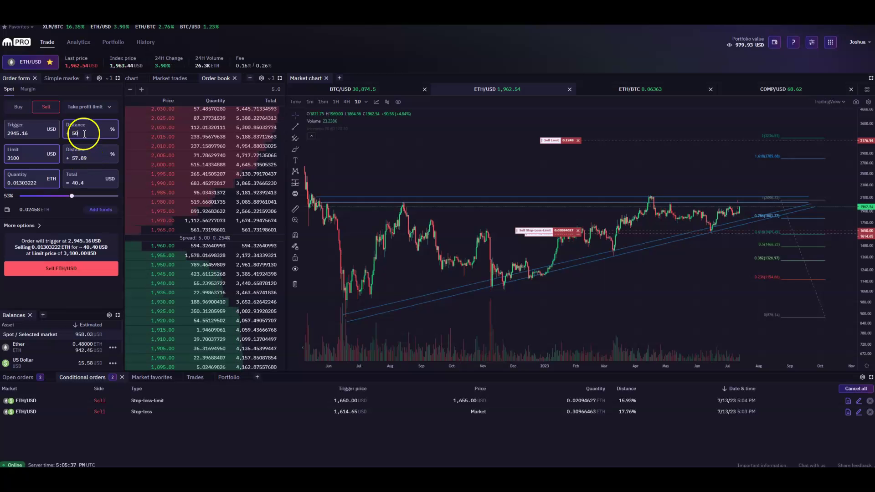
double_click(31, 134)
type("2785")
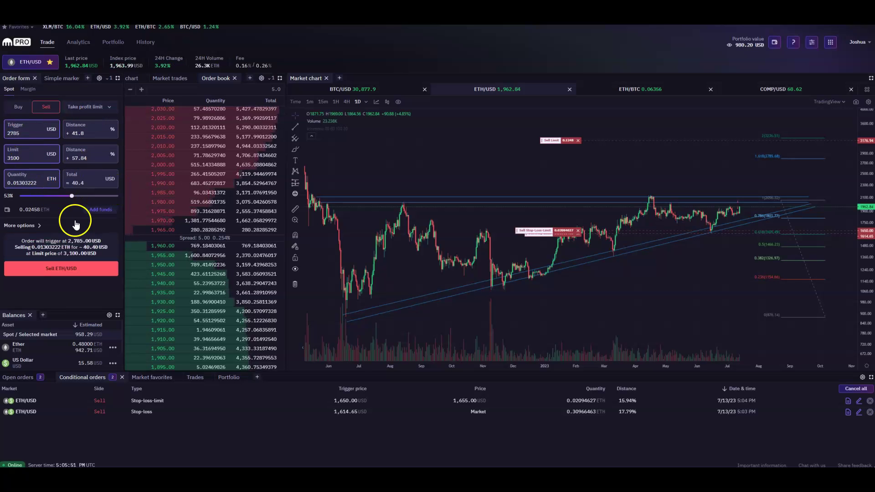
left_click(78, 268)
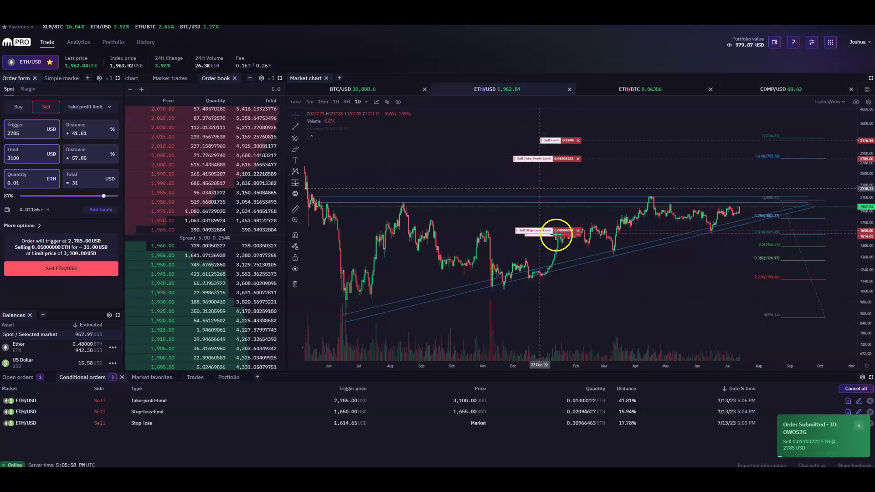
left_click(785, 425)
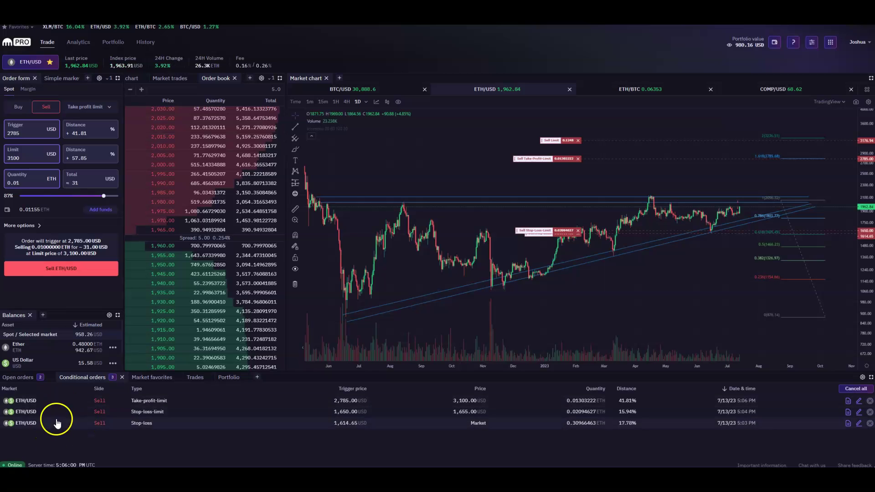
- Cancel the old ETH/USD sell limit at 3,176.94 USD from the Open orders list
left_click(36, 380)
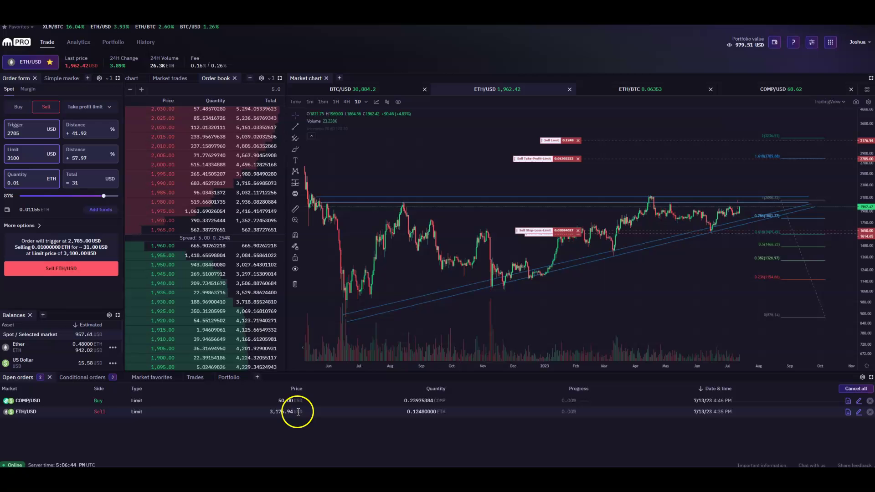
left_click(870, 412)
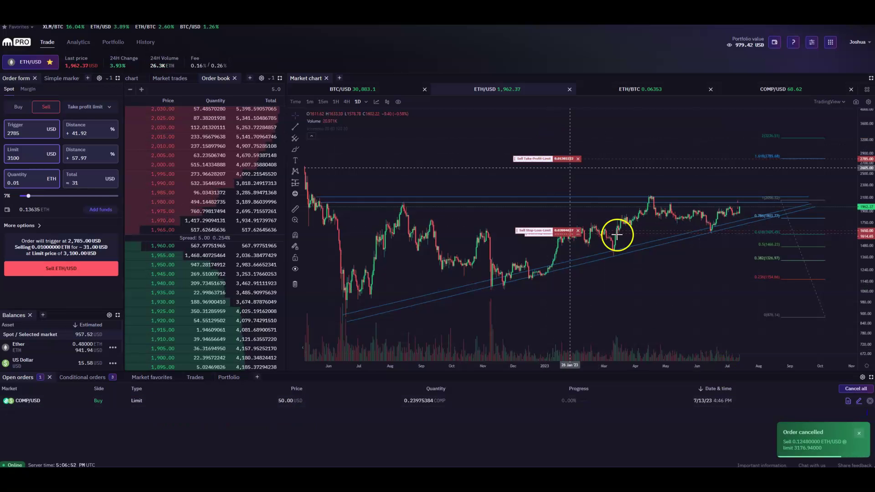
- Use the full ETH balance as quantity and set the trigger to 3150
left_click_drag(27, 196, 105, 196)
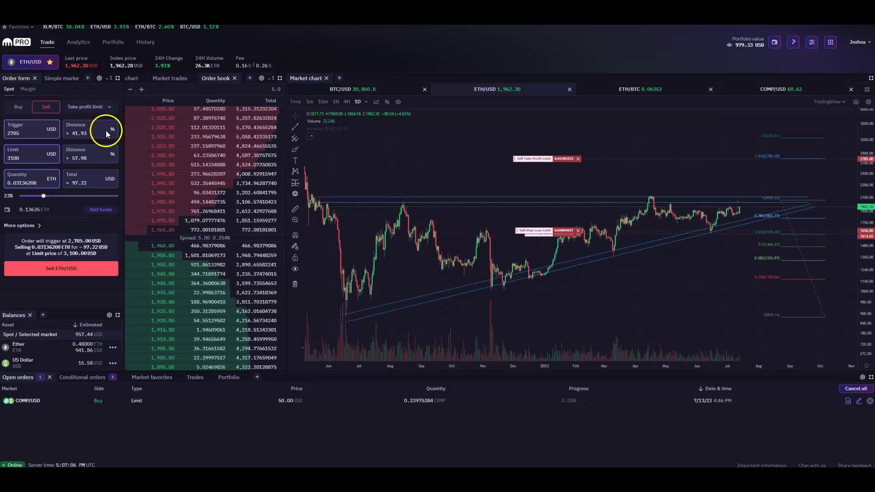
left_click(41, 209)
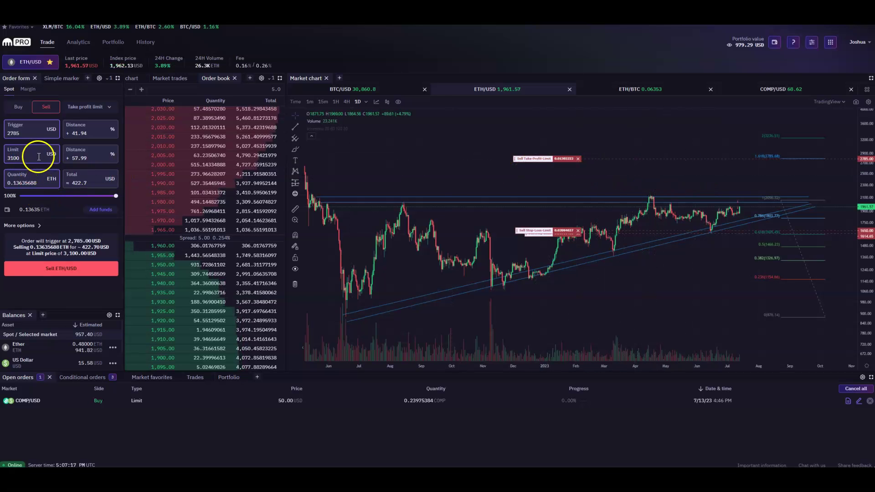
double_click(25, 135)
type("3150")
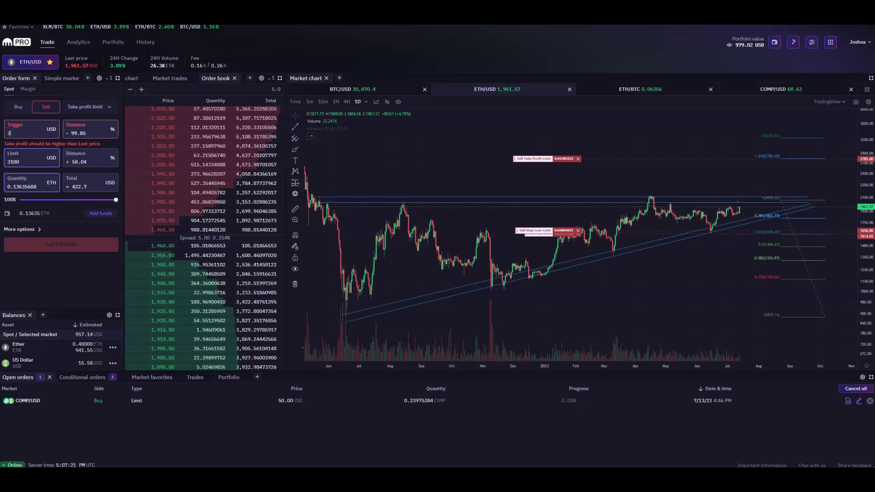
- Set the limit to 3333, submit the sell, and view the conditional orders list
left_click(24, 154)
double_click(23, 154)
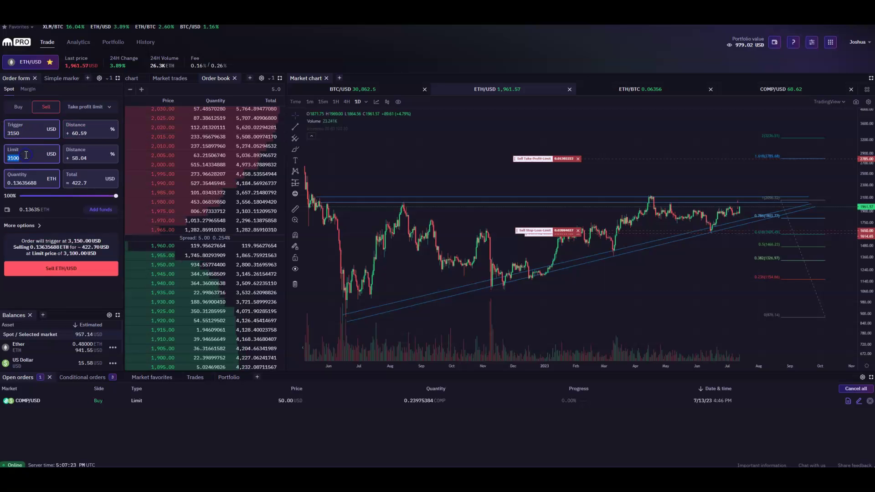
type("3333")
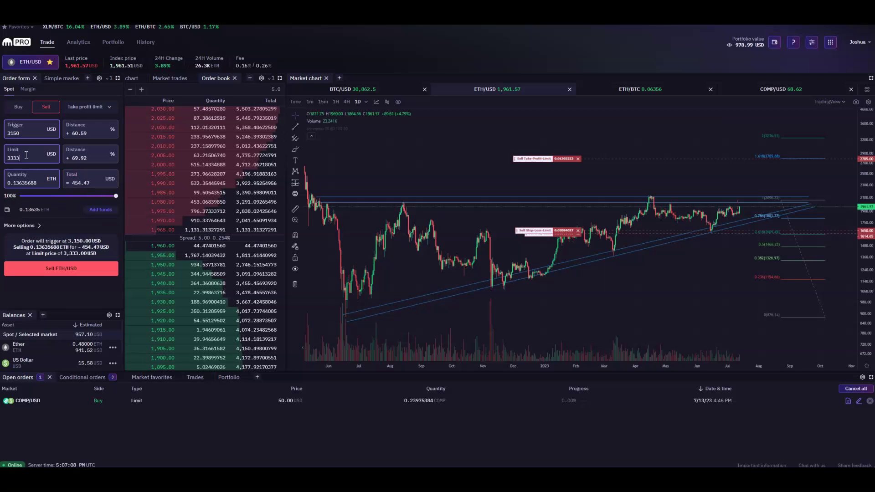
left_click(55, 268)
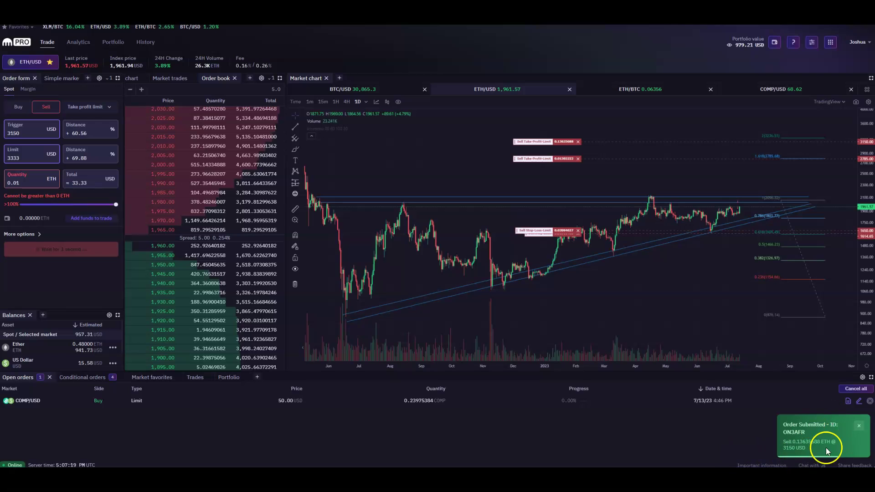
left_click(93, 377)
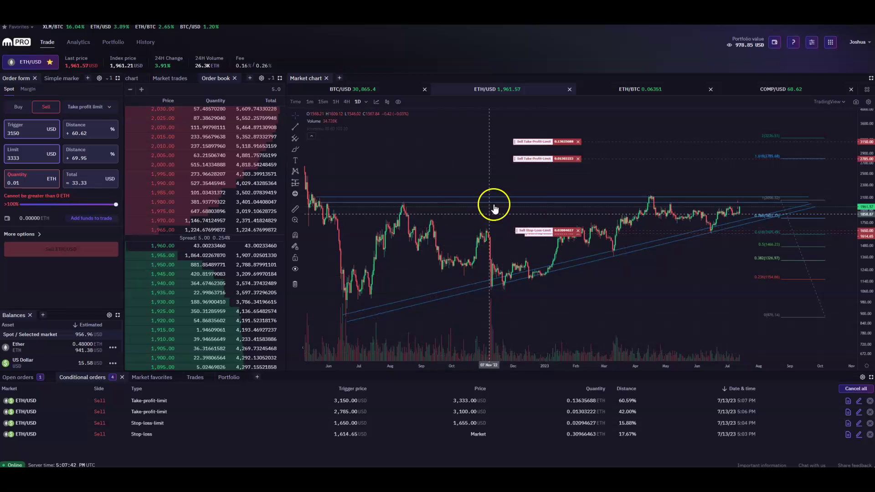
- Discard the 2,785 take-profit trigger edit and dock Conditional orders to the right of Open orders
mouse_move(524, 159)
left_mouse_down()
mouse_move(526, 171)
mouse_move(528, 154)
left_mouse_up()
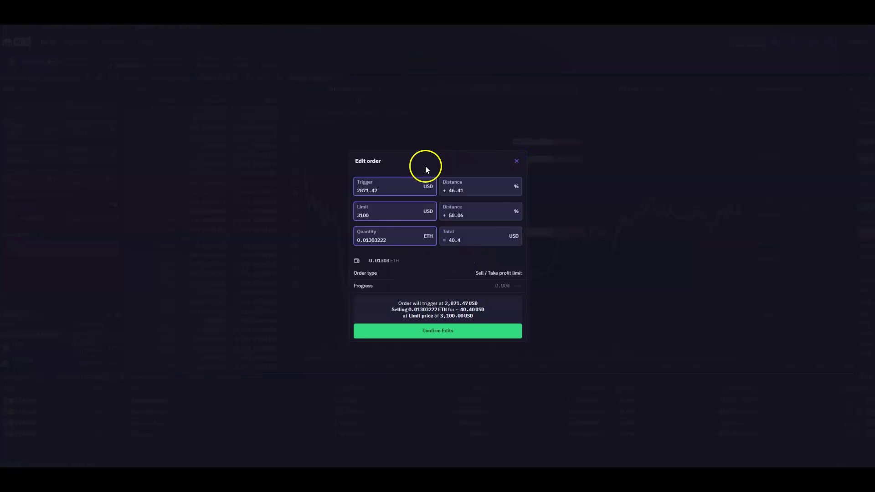
left_click(517, 162)
left_click(92, 378)
left_click_drag(92, 380, 711, 410)
left_click(26, 379)
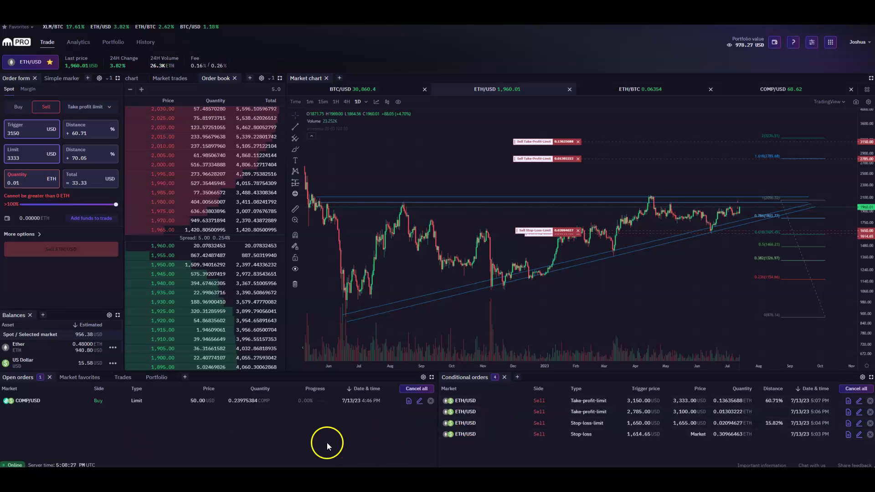
left_click(301, 410)
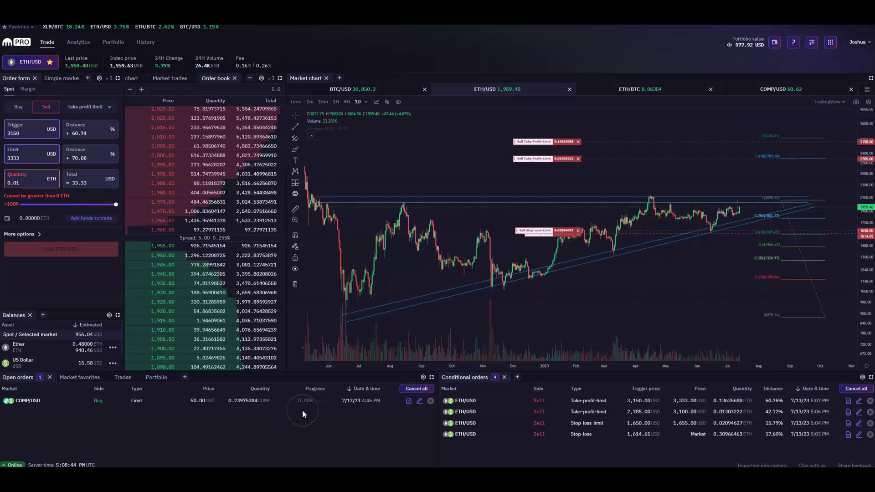